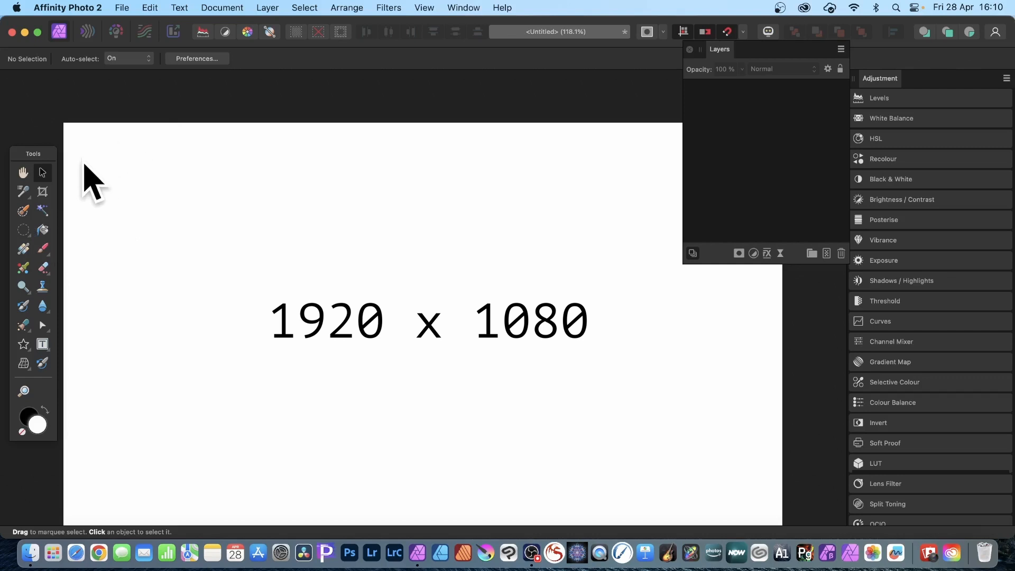
Draw a wide elliptical marquee selection near the middle of the canvas and feather its edge
left_click(24, 229)
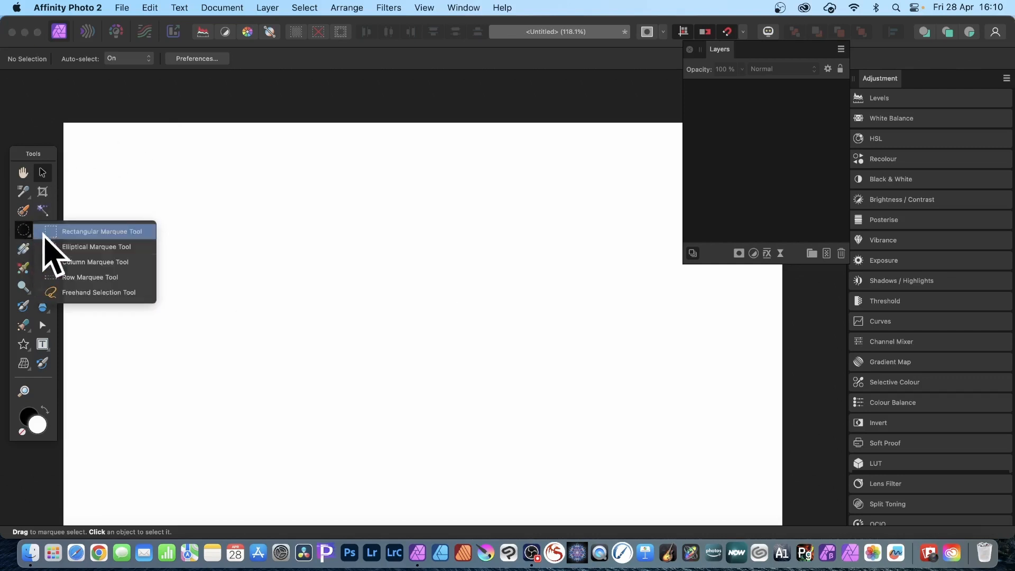
left_click(70, 247)
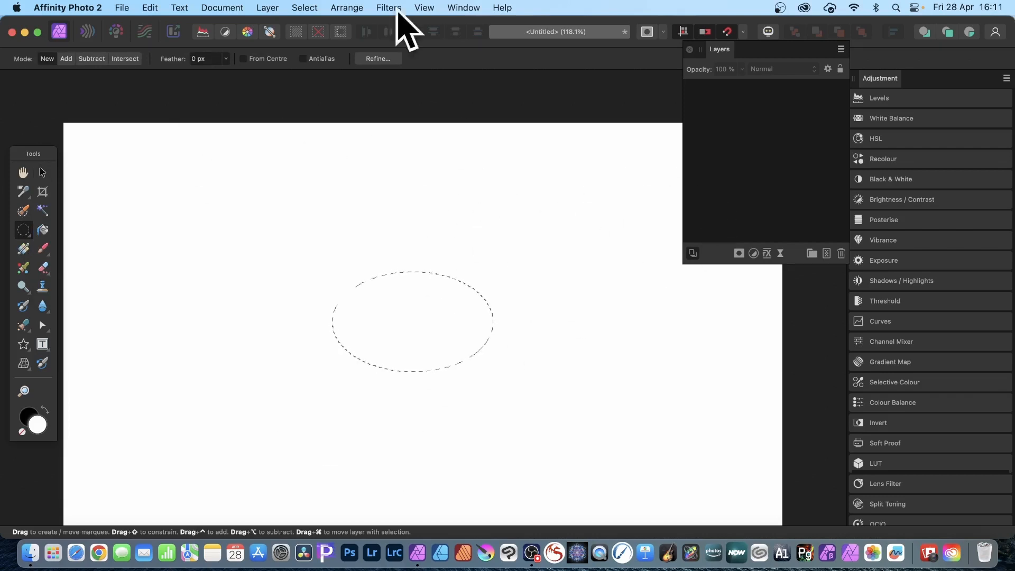
left_click(311, 7)
left_click(338, 381)
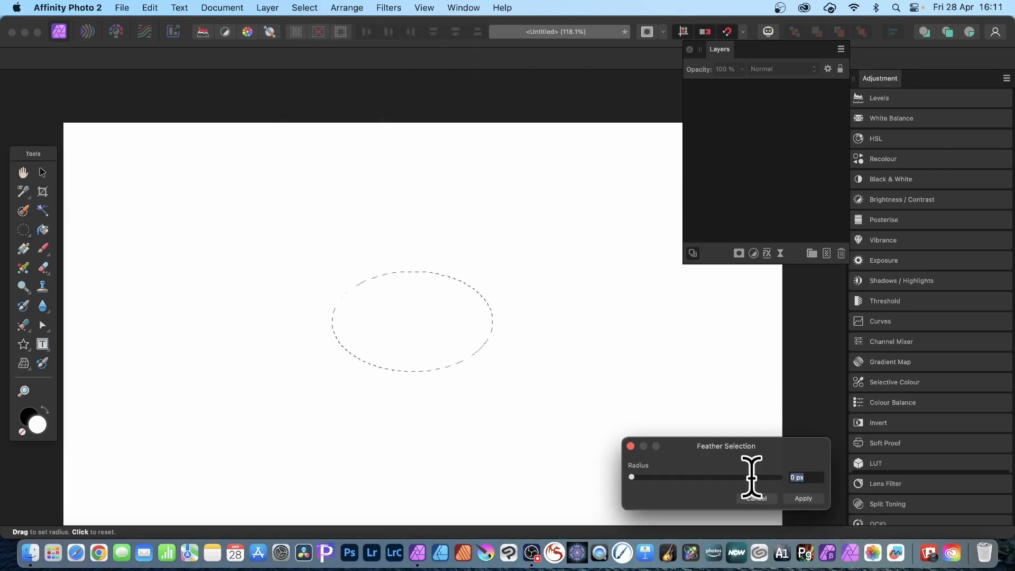
left_click(801, 496)
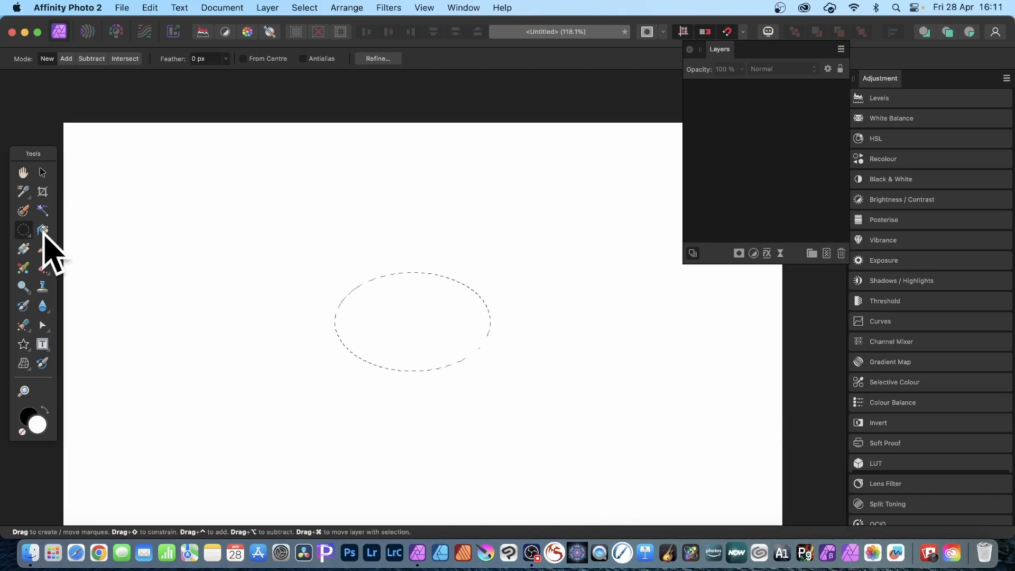
Add a new pixel layer and fill the feathered ellipse with a diagonal linear gradient, white at upper left to black at lower right
left_click(23, 248)
left_click(268, 7)
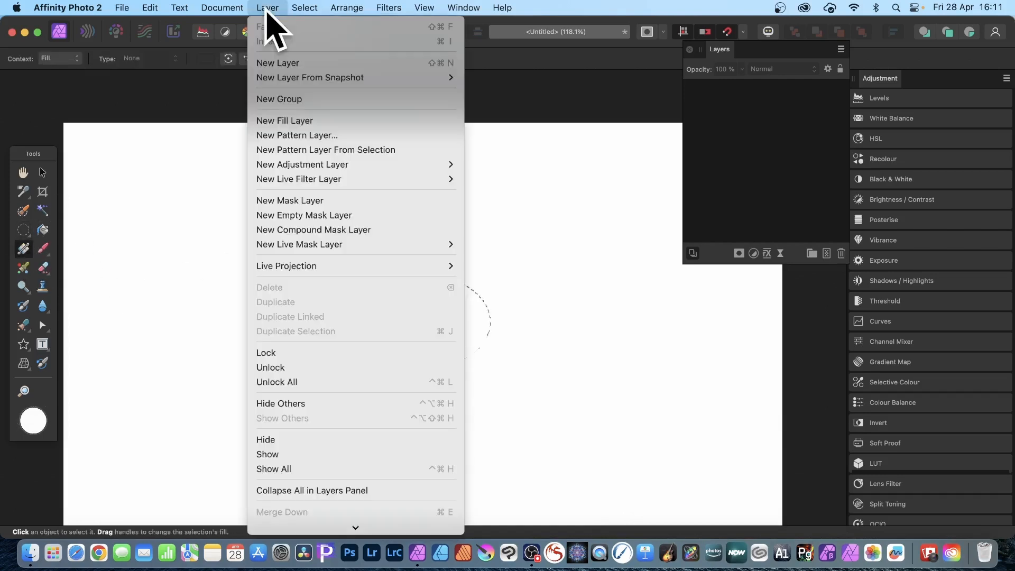
left_click(270, 63)
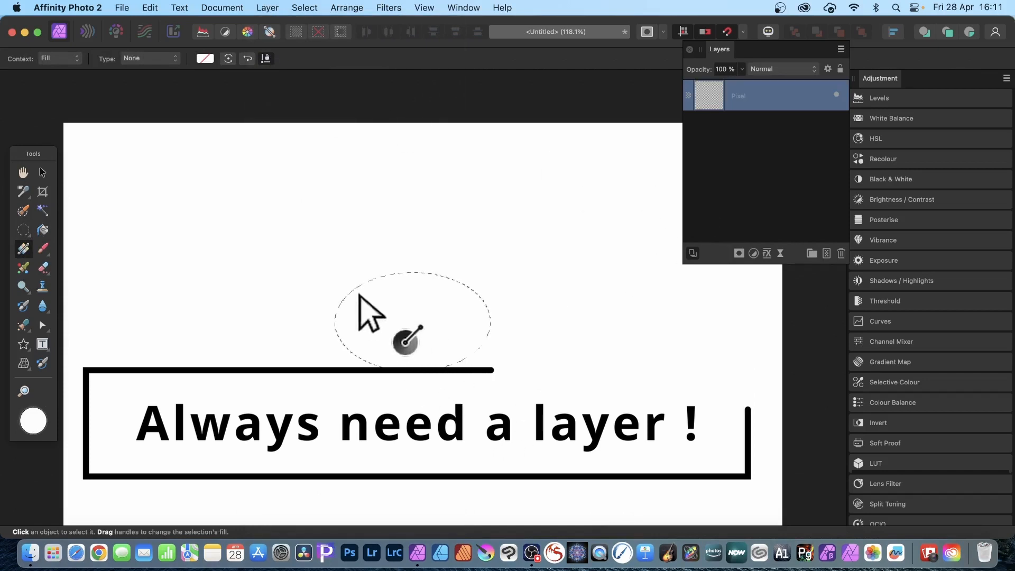
left_click_drag(359, 294, 450, 339)
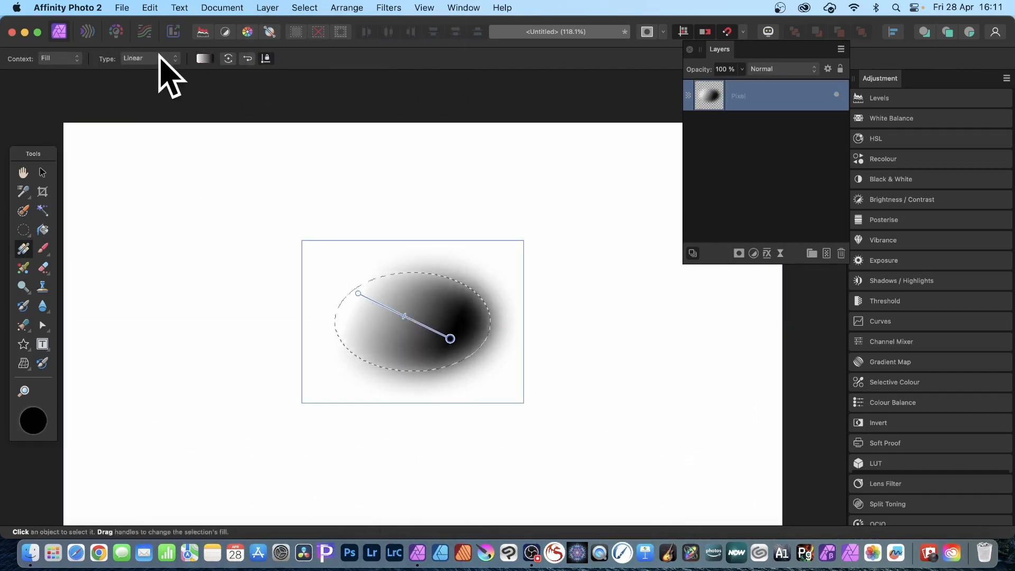
Deselect the ellipse and switch to the Move tool with the gradient blob's layer active
left_click(304, 7)
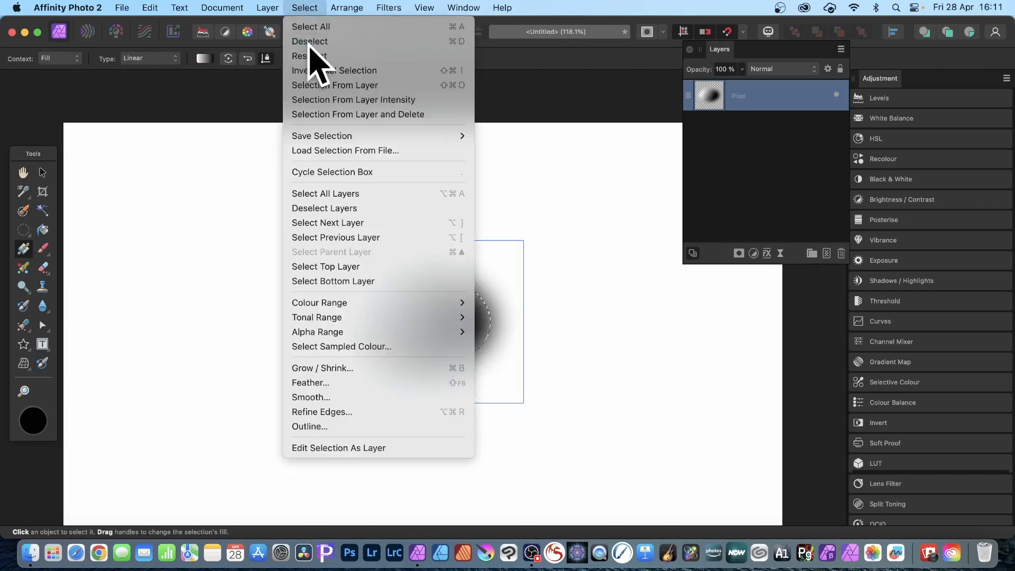
left_click(313, 42)
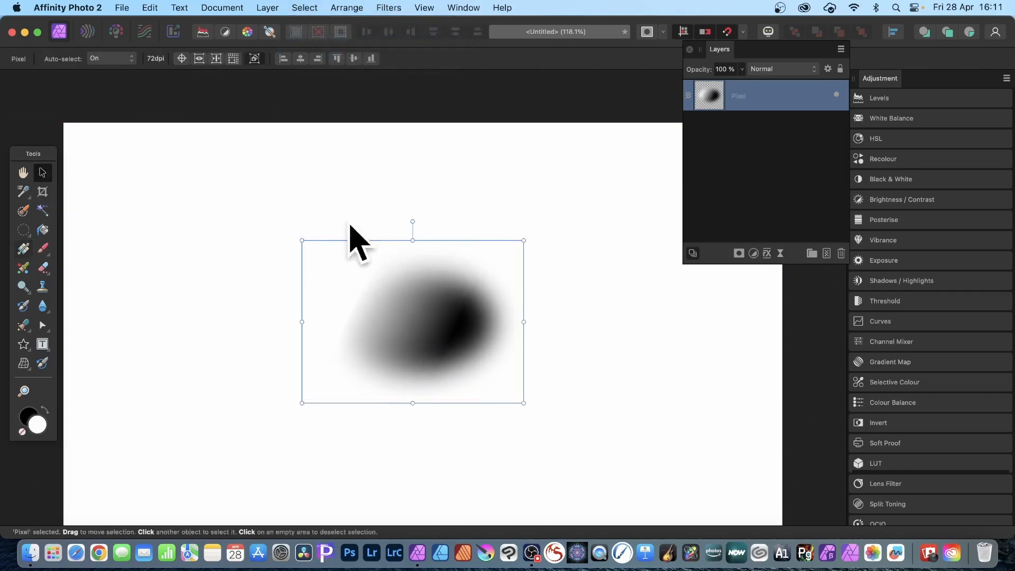
left_click(42, 172)
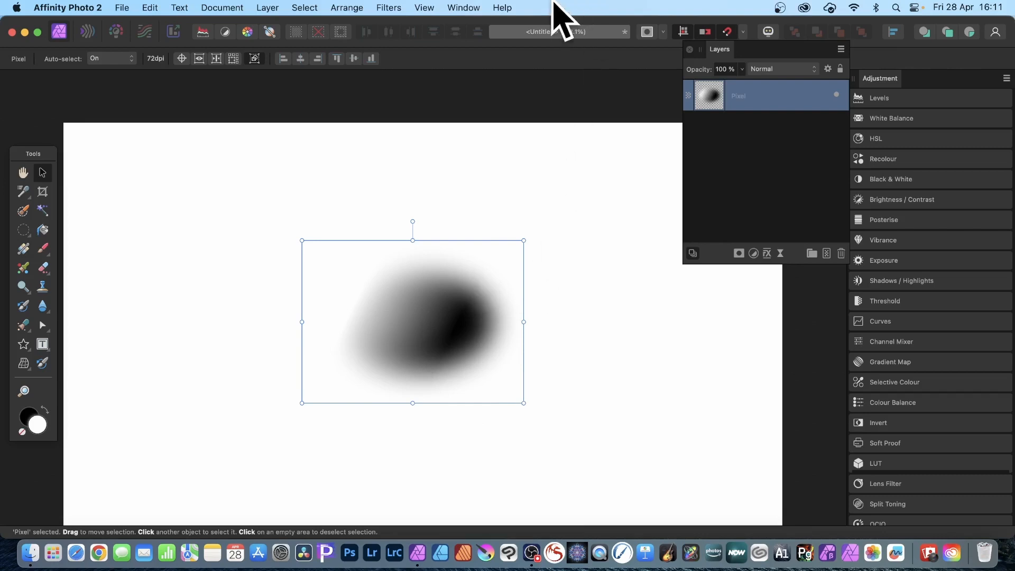
Start the Deform filter on the blob and place seven anchor pins around its outer edge
left_click(392, 7)
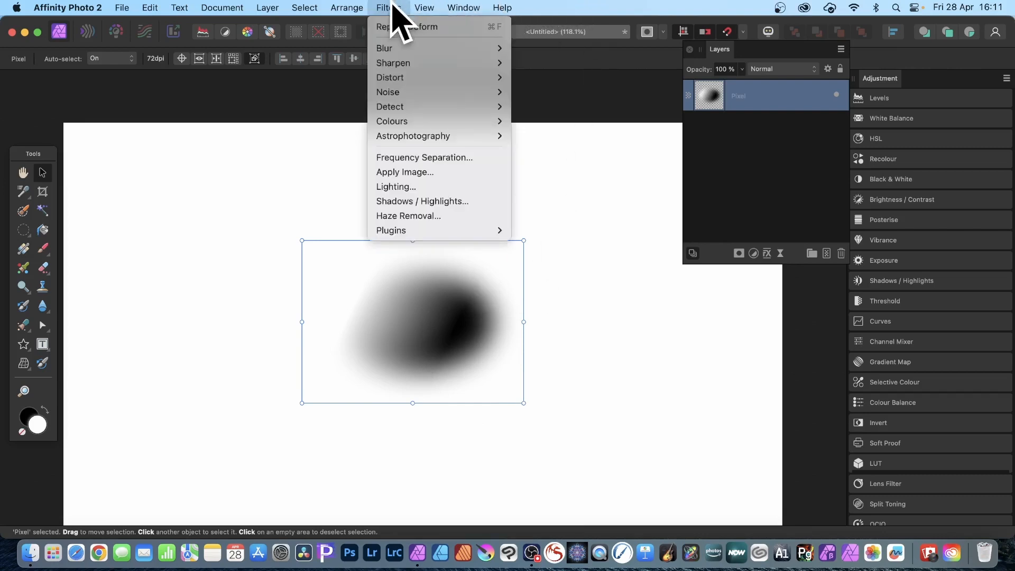
mouse_move(391, 78)
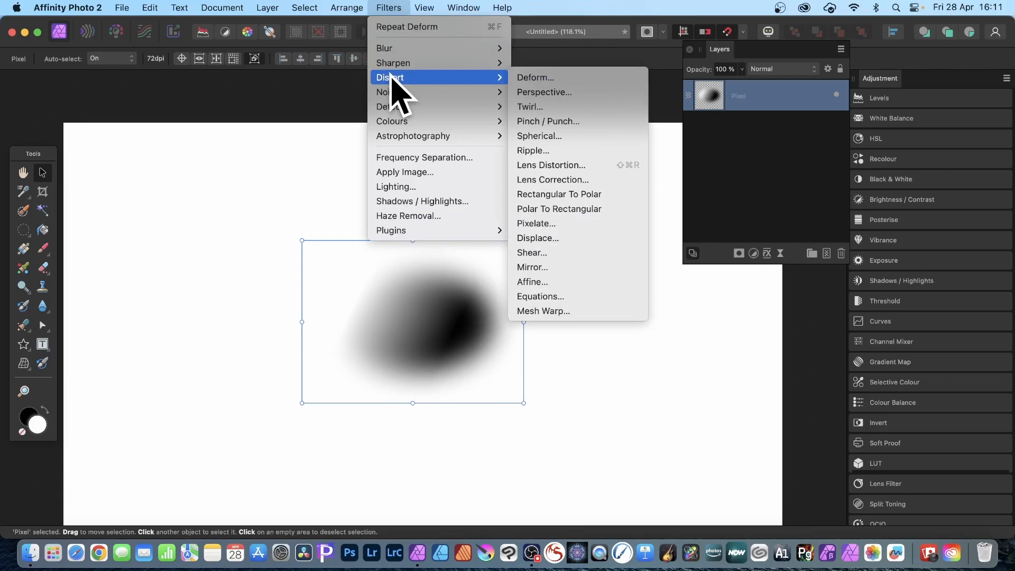
left_click(539, 78)
left_click_drag(729, 429, 605, 191)
left_click(387, 284)
left_click(340, 316)
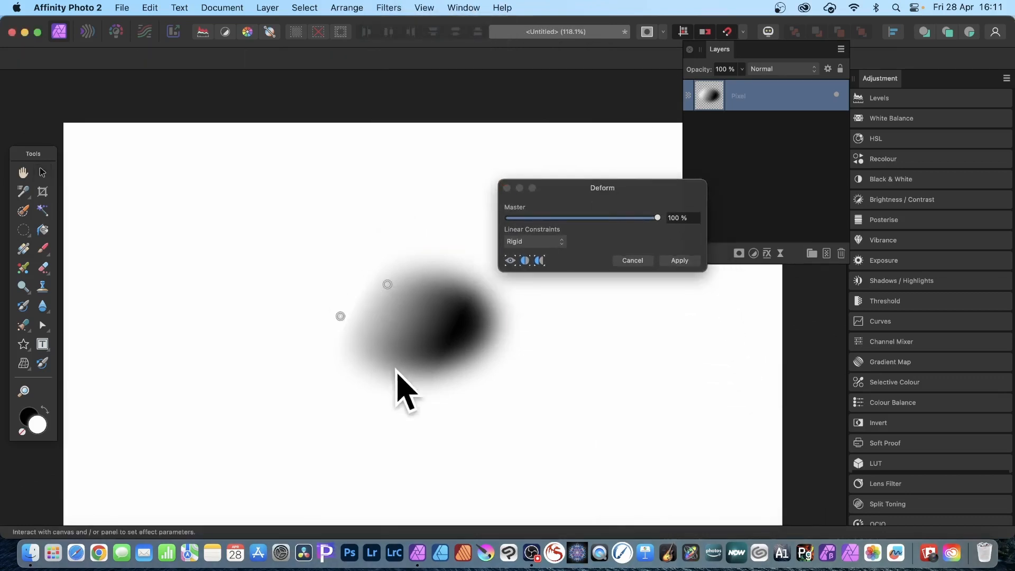
left_click(396, 372)
left_click(473, 367)
left_click(491, 296)
left_click(431, 252)
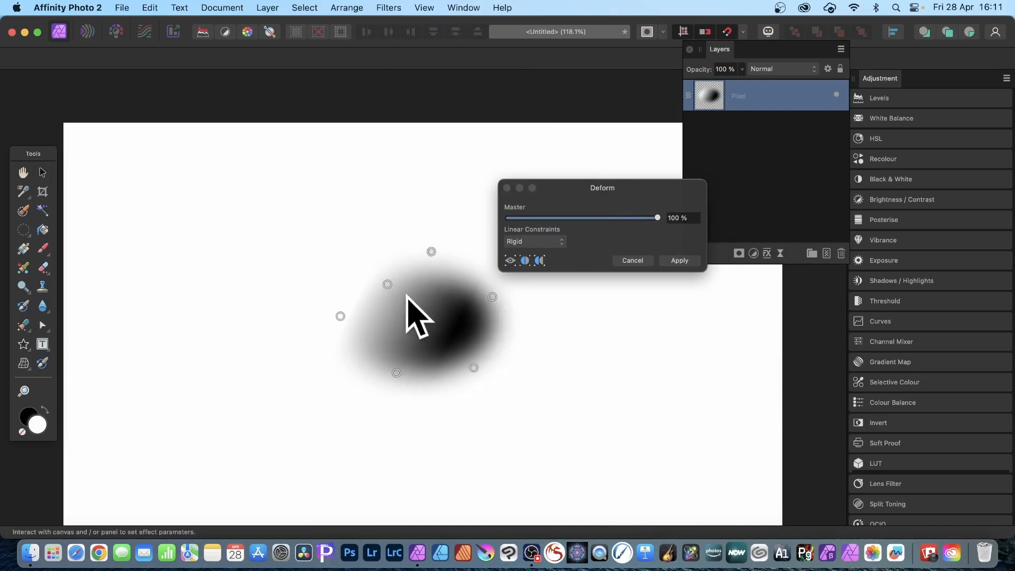
left_click(331, 250)
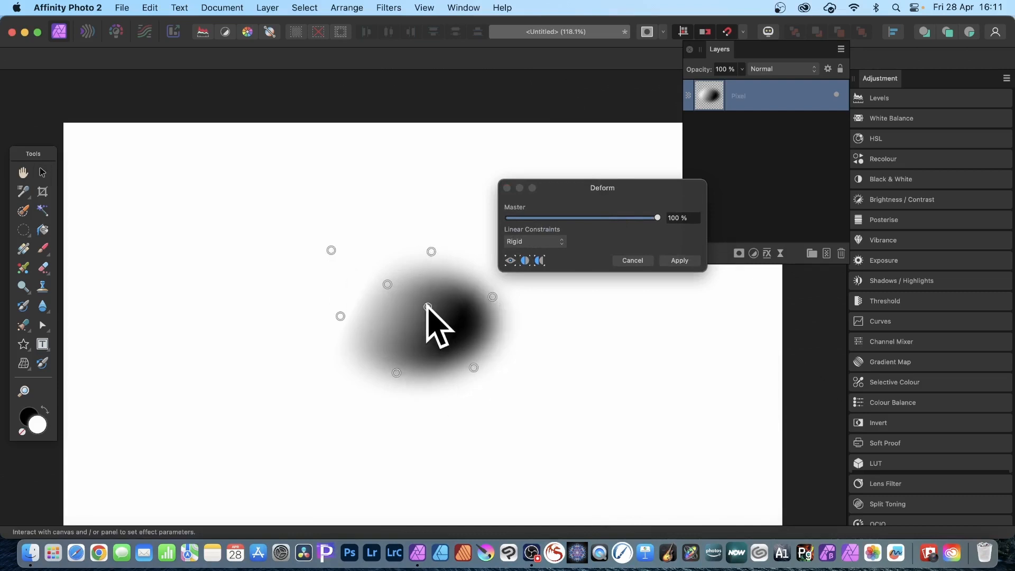
Pull four Deform points from inside the blob outward to form arms going up, lower left, down and right
left_click_drag(428, 307, 392, 252)
left_click_drag(400, 331, 361, 377)
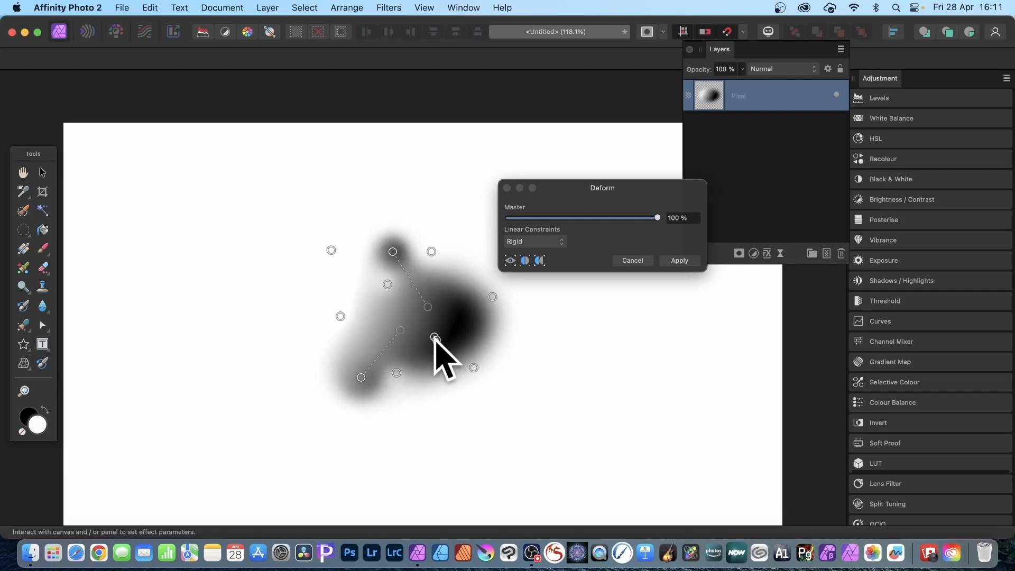
left_click_drag(443, 348, 464, 419)
left_click(466, 319)
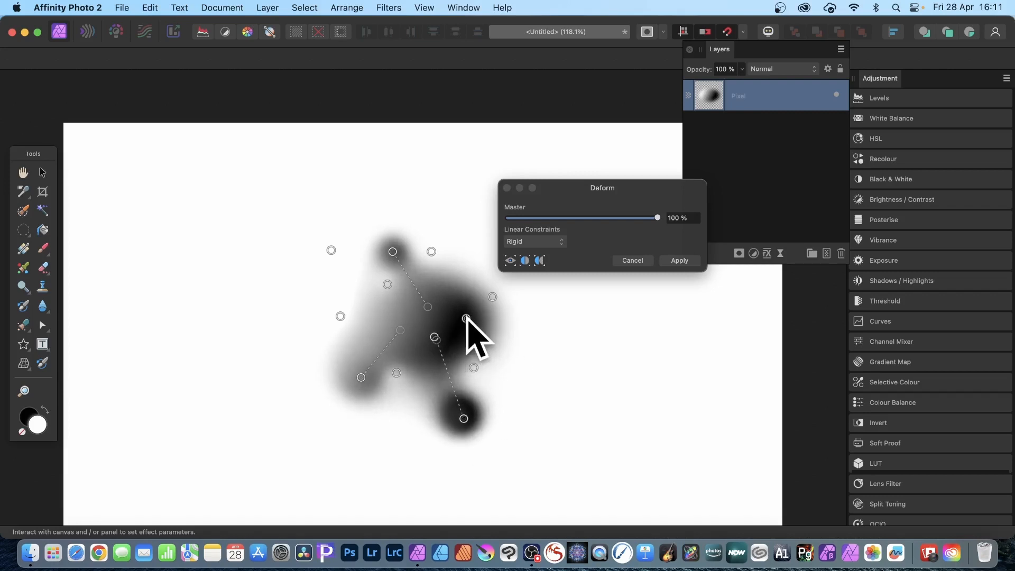
left_click_drag(465, 318, 535, 316)
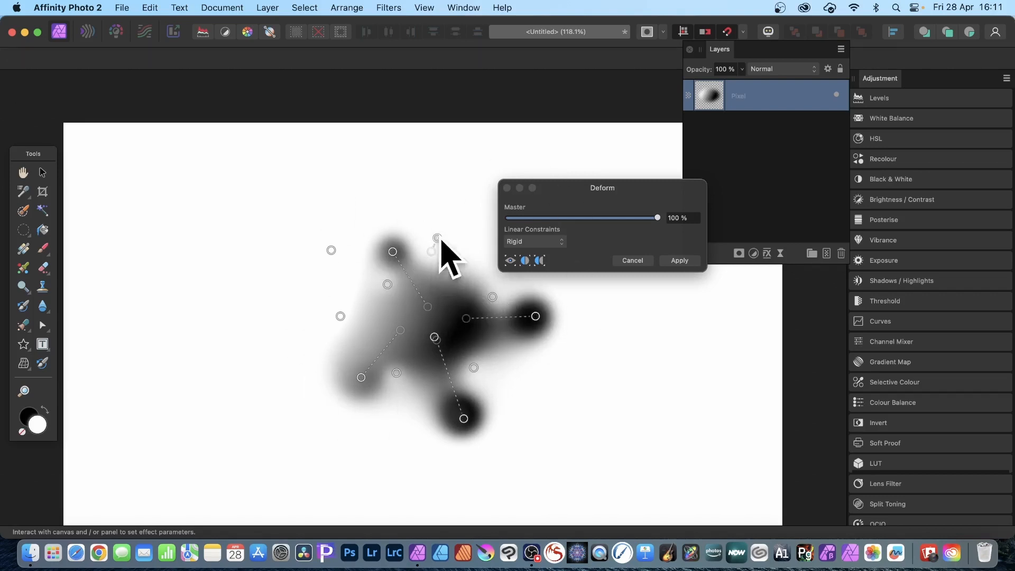
Stretch the blob's upper edge outward, push points from three light edge areas inward, and apply the Deform filter
left_click_drag(437, 238, 454, 223)
left_click(465, 270)
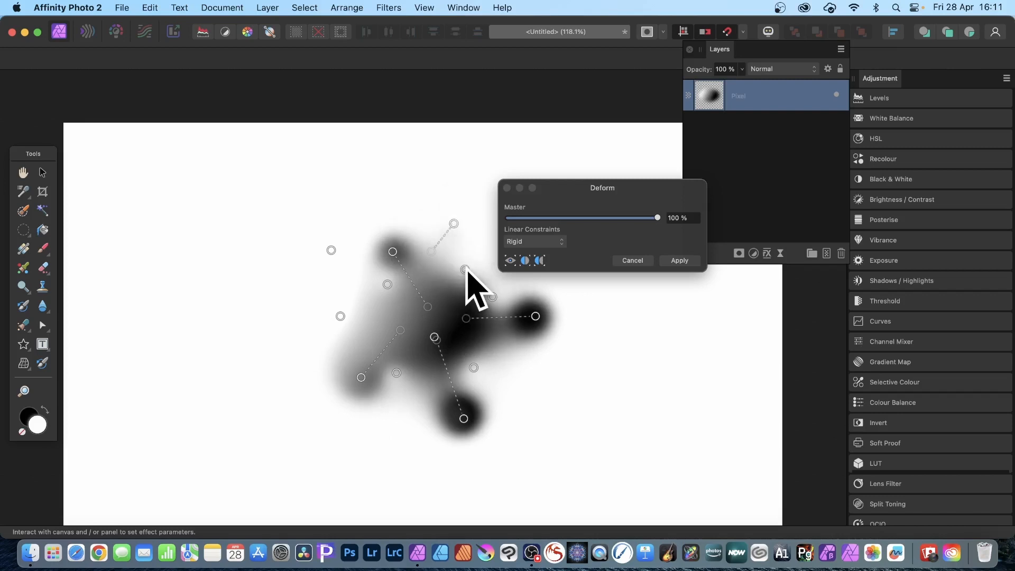
left_click_drag(466, 270, 419, 319)
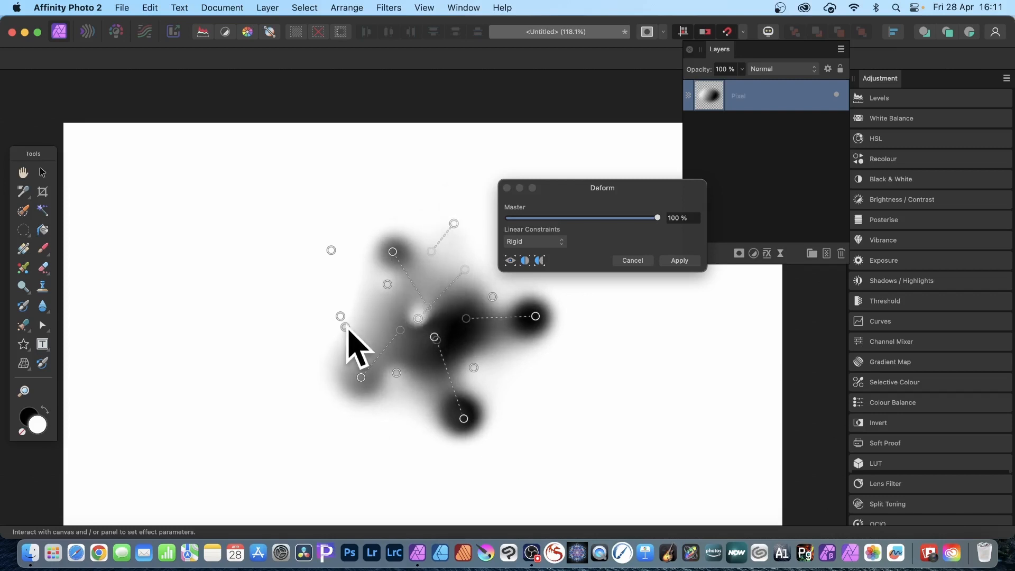
left_click_drag(345, 326, 401, 304)
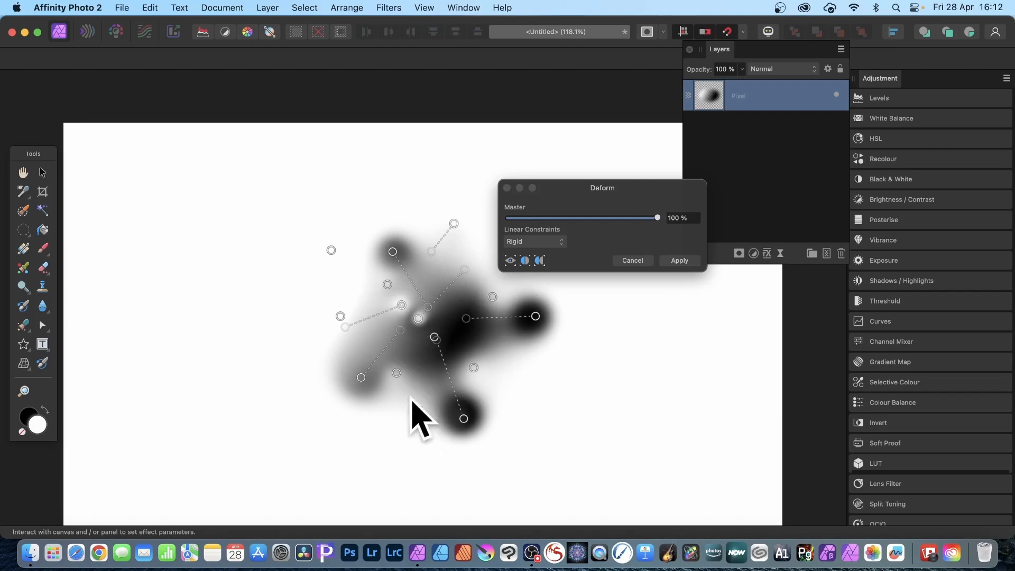
left_click_drag(410, 384, 426, 347)
left_click(678, 260)
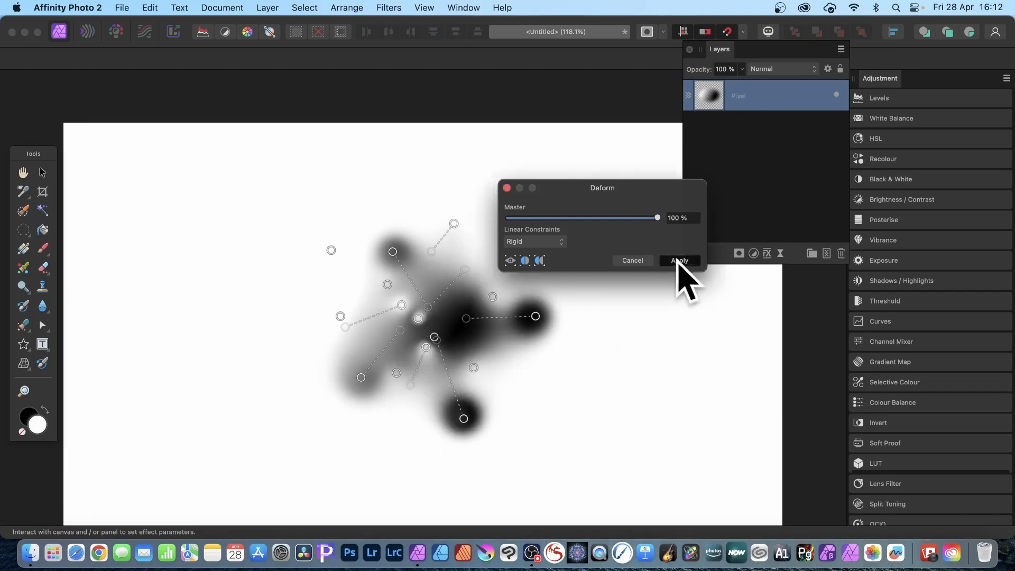
Repeat the Deform filter twice on the blob
left_click(389, 6)
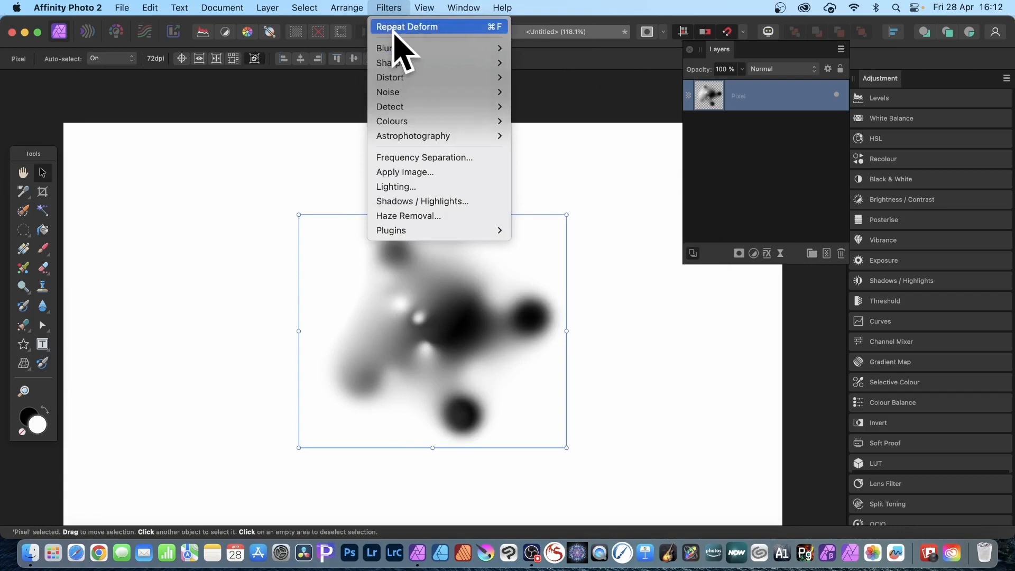
left_click(394, 28)
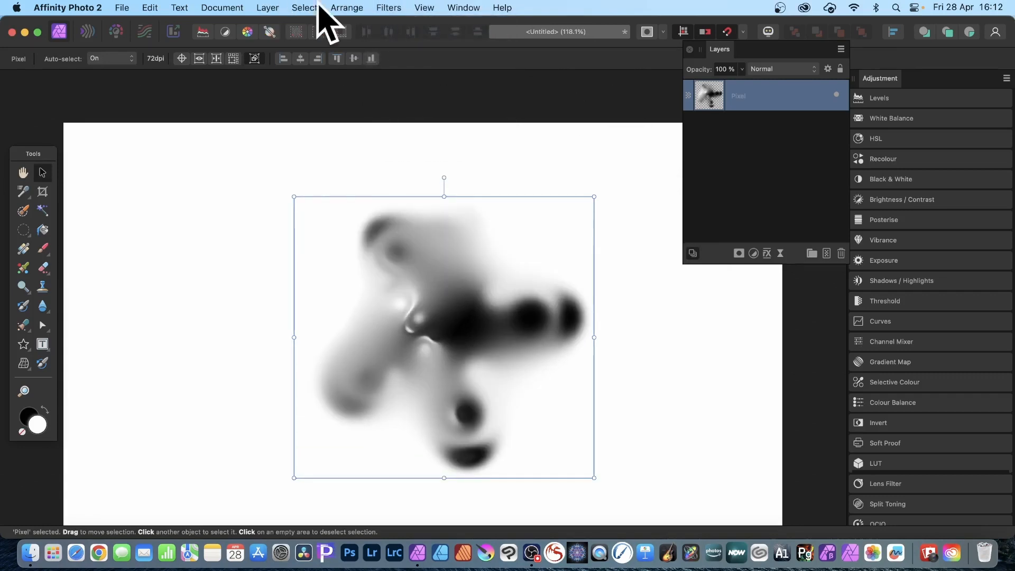
left_click(388, 8)
left_click(393, 28)
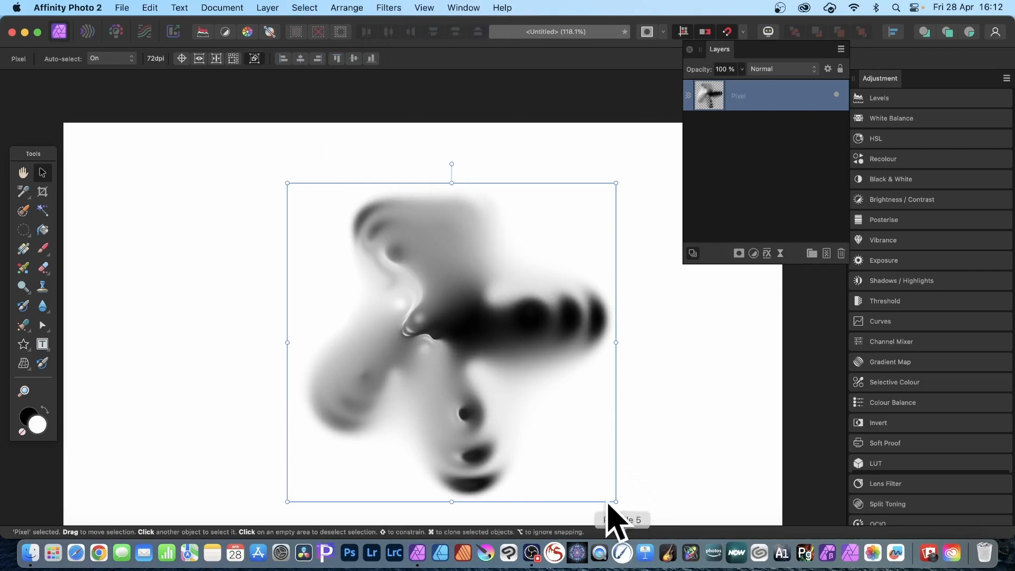
Scale the deformed shape down slightly and move it up and left, with the Layers panel placed closer to the canvas
left_click_drag(613, 500, 576, 463)
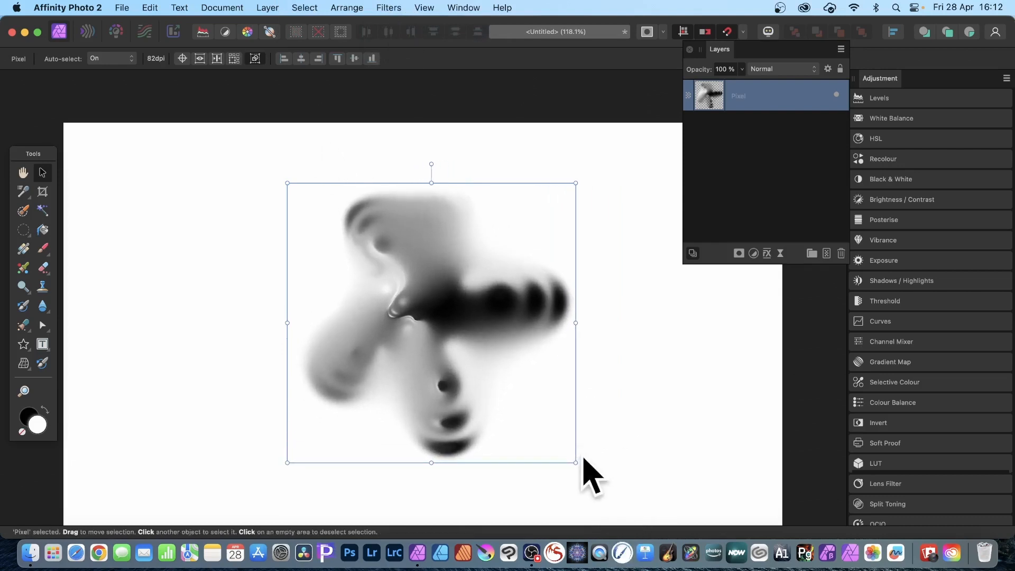
left_click_drag(414, 236, 370, 266)
left_click_drag(719, 49, 623, 99)
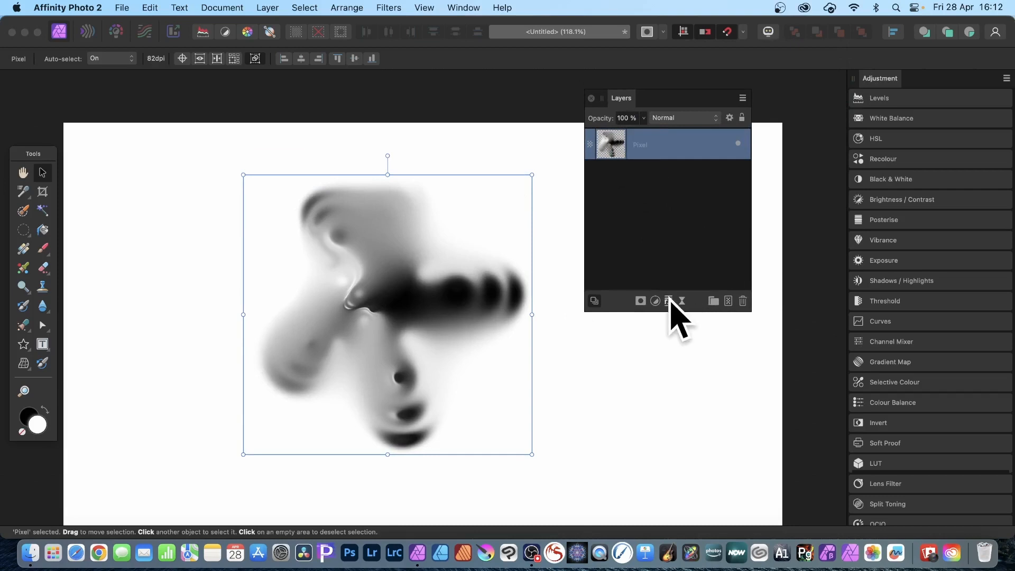
Apply a 3D layer effect with a 12 px radius and a Pillow Bevel / Emboss with a 27.9 px radius
left_click(668, 301)
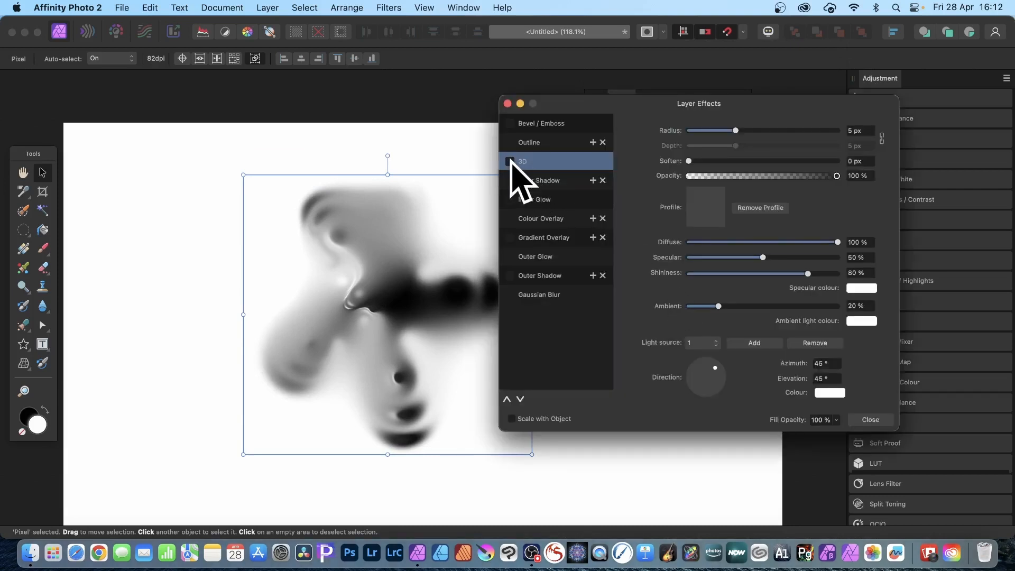
left_click_drag(735, 130, 785, 152)
left_click(509, 123)
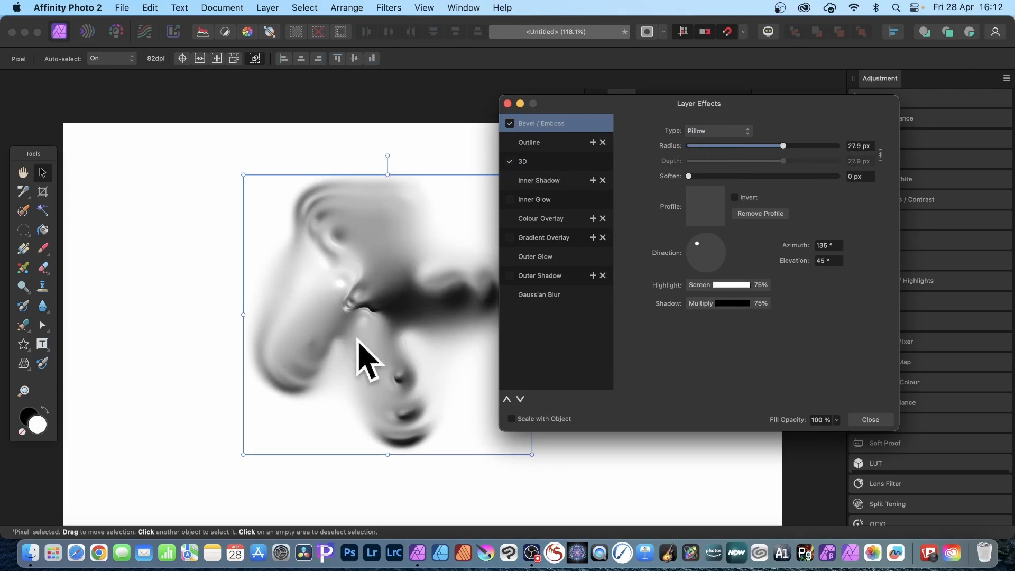
Set the colour of the 3D effect's light source 1 to orange-red, RGB 255, 55, 30
left_click(535, 159)
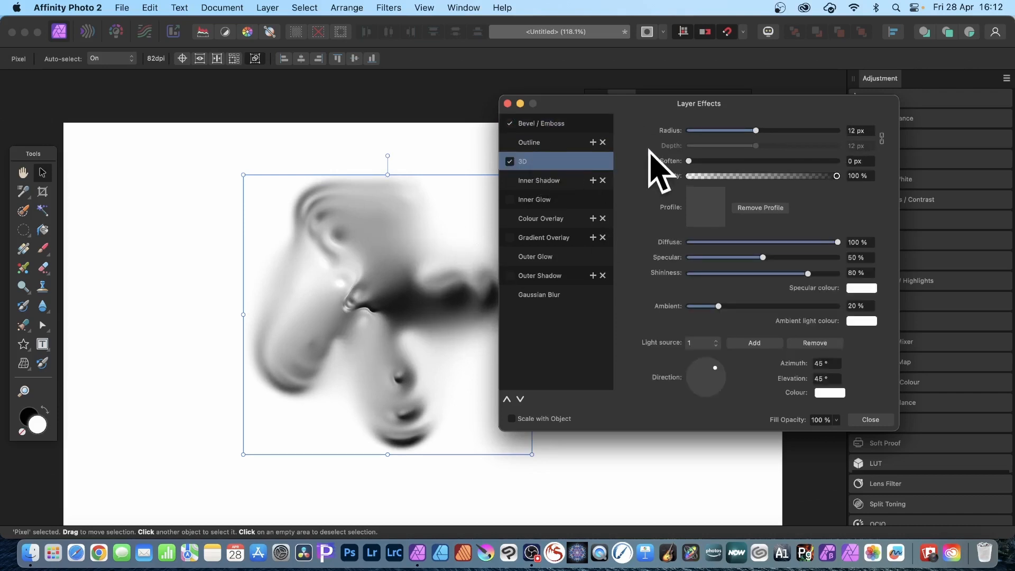
left_click(695, 345)
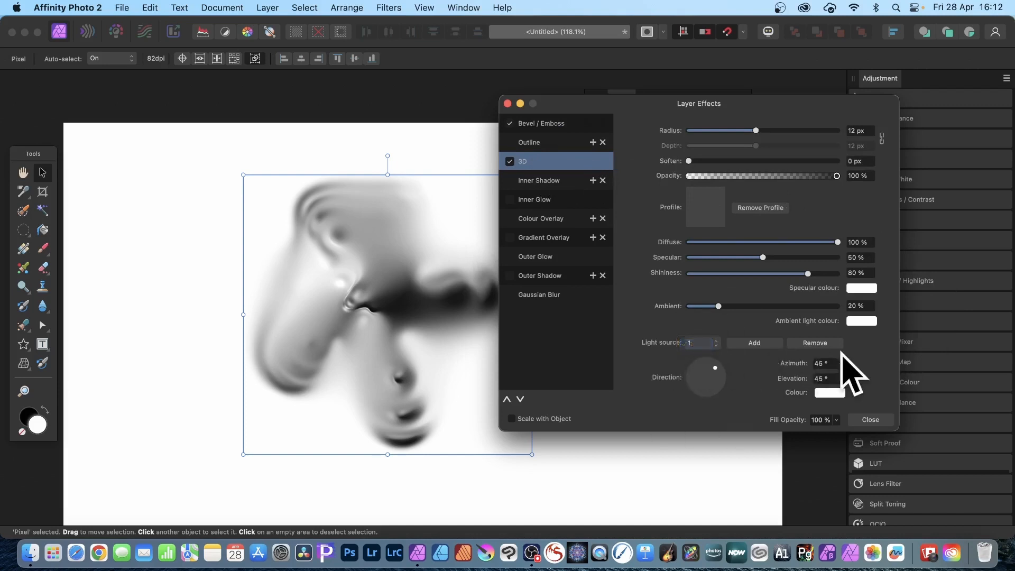
left_click(829, 392)
left_click(829, 324)
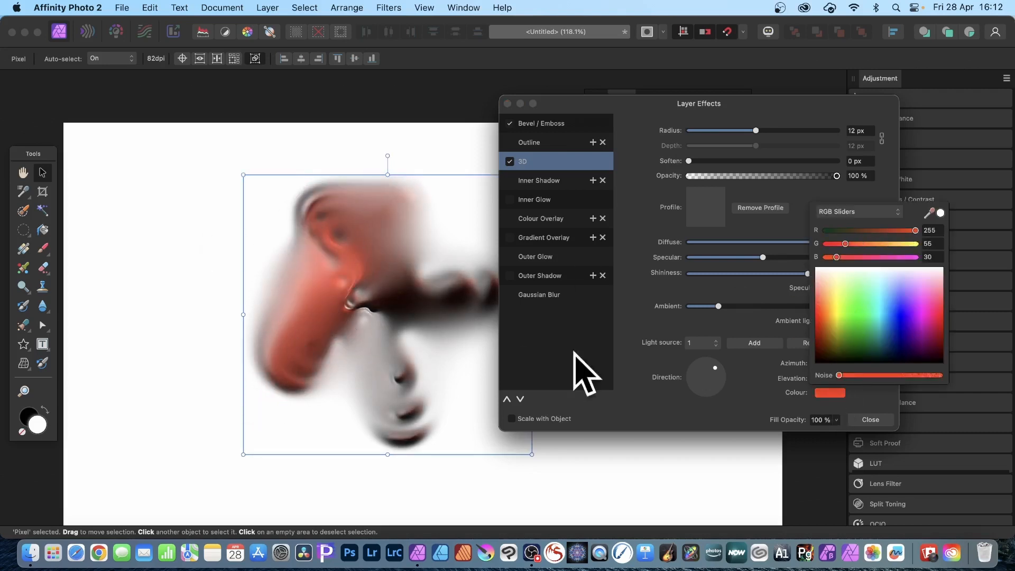
left_click(758, 357)
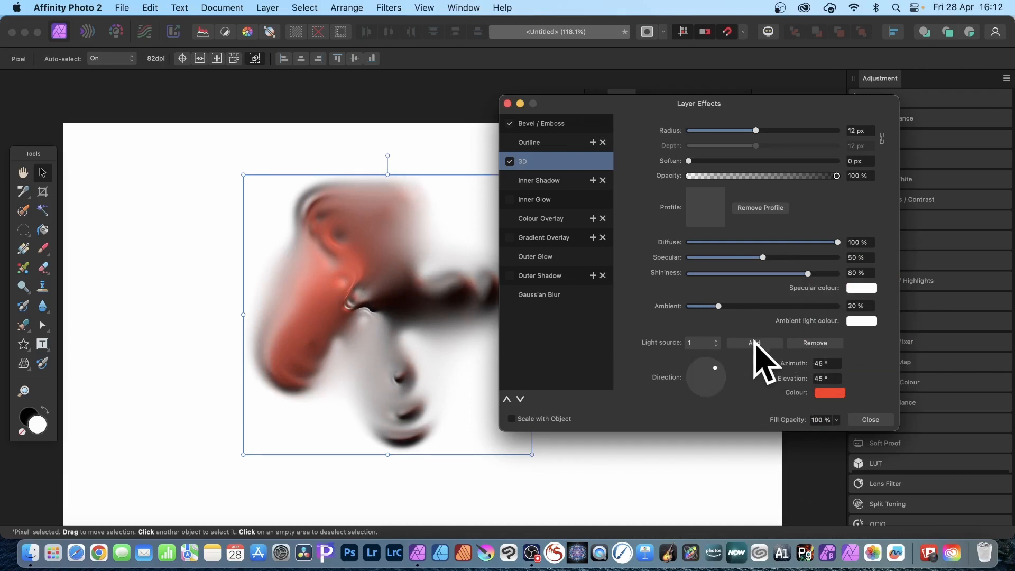
Add a second light source to the 3D effect and aim it at azimuth -121.9° and elevation 28.6°
left_click(755, 343)
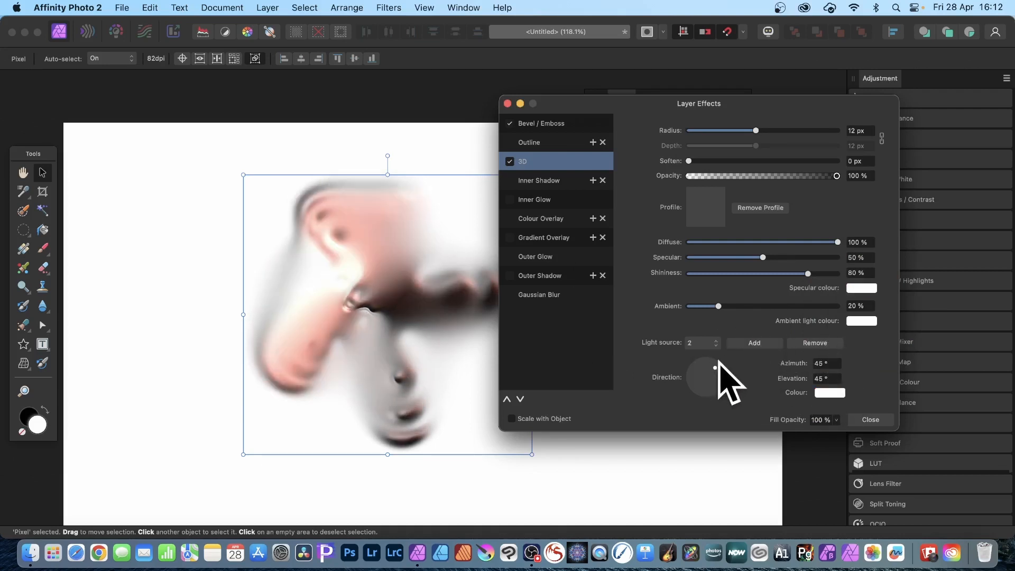
left_click_drag(715, 369, 697, 390)
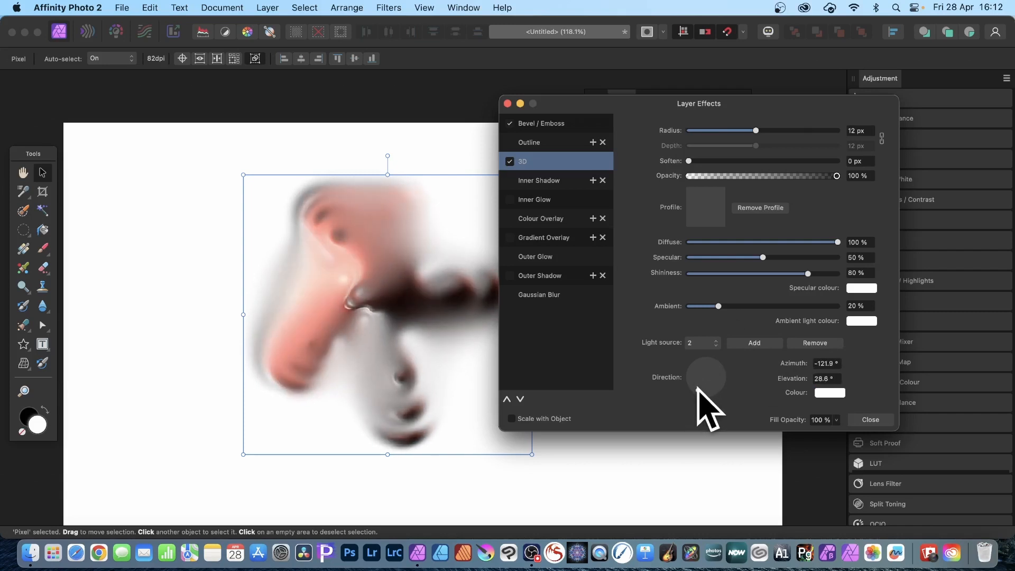
Colour light source 2 of the 3D effect blue, RGB 2, 130, 255, and aim it at azimuth -122° and elevation 49.3°
left_click(829, 393)
left_click(898, 322)
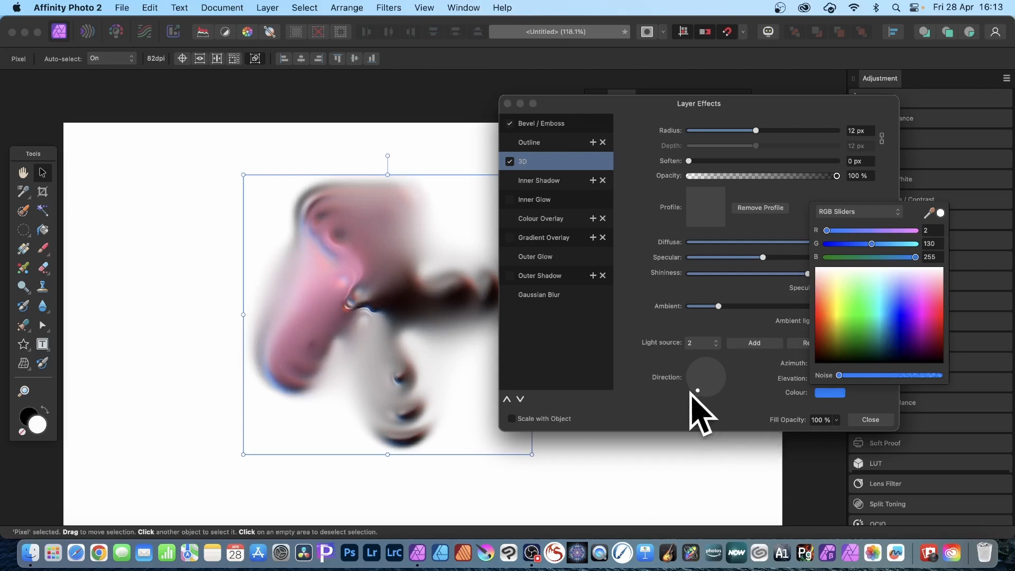
left_click_drag(698, 390, 700, 385)
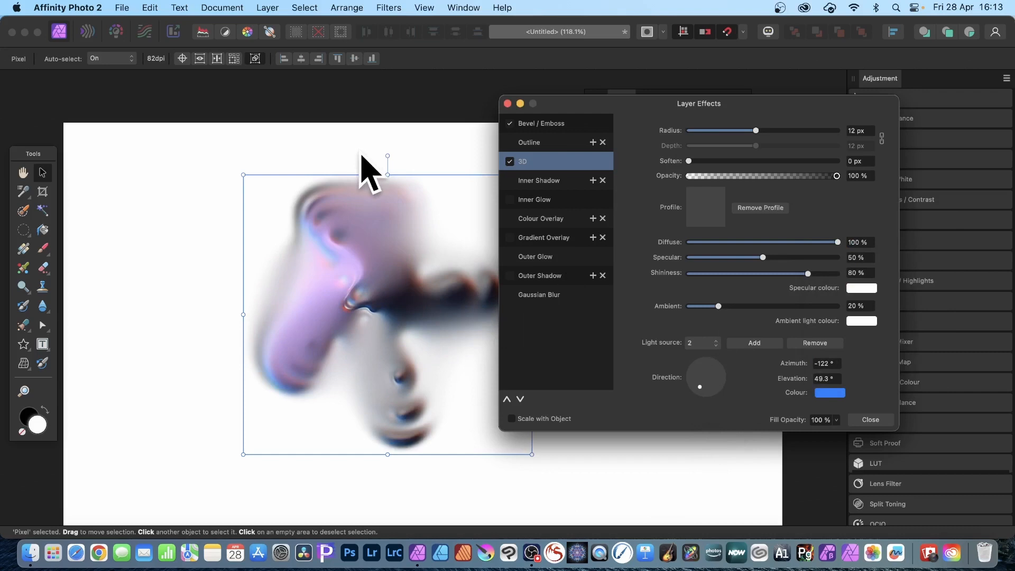
left_click(870, 420)
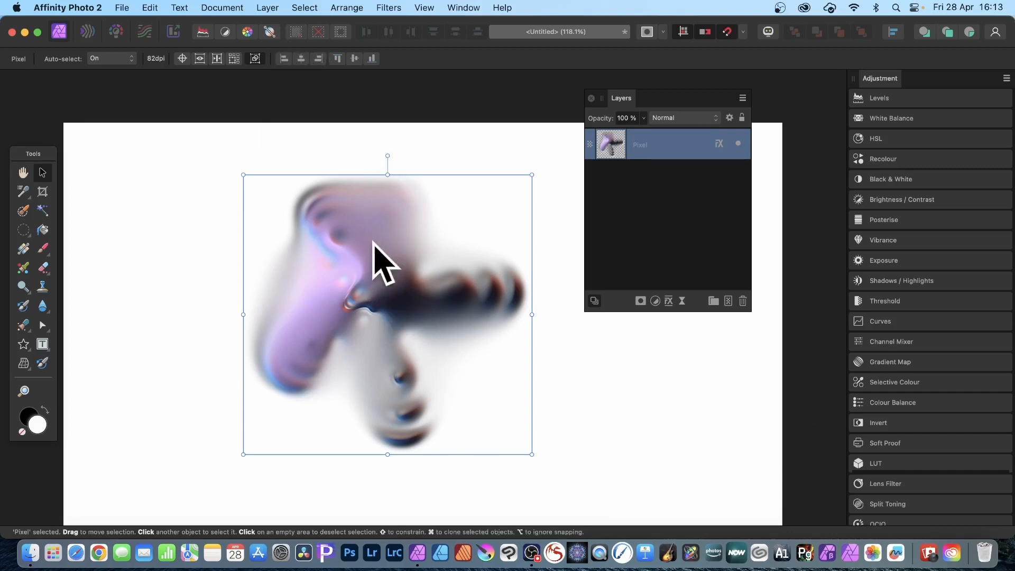
Place three offset copies of the shape around the original, shrinking the top copy and rotating it about a quarter turn clockwise
mouse_move(366, 286)
left_mouse_down()
mouse_move(294, 236)
mouse_move(294, 351)
mouse_move(289, 339)
mouse_move(528, 340)
mouse_move(516, 326)
left_mouse_up()
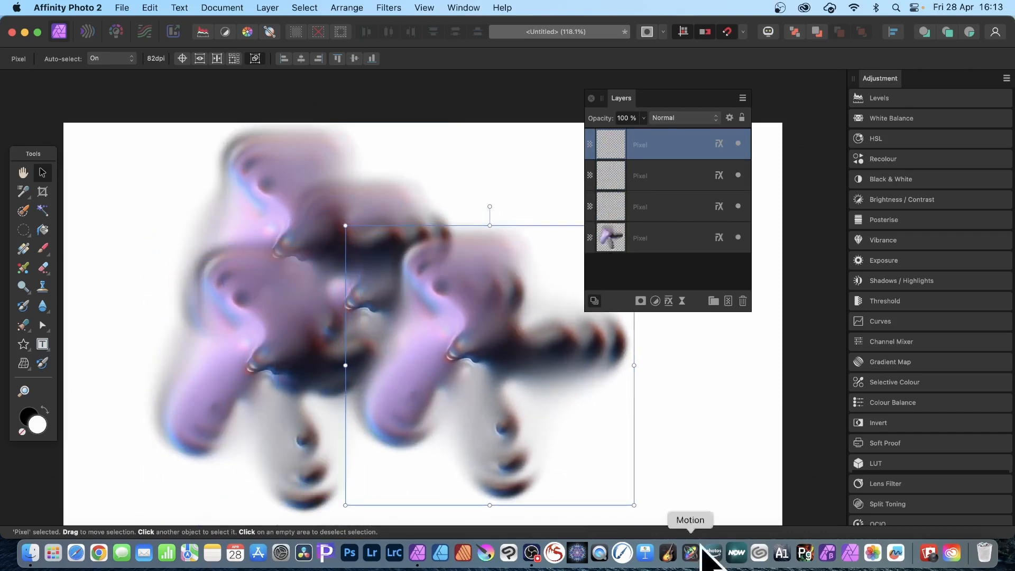
left_click_drag(632, 504, 537, 408)
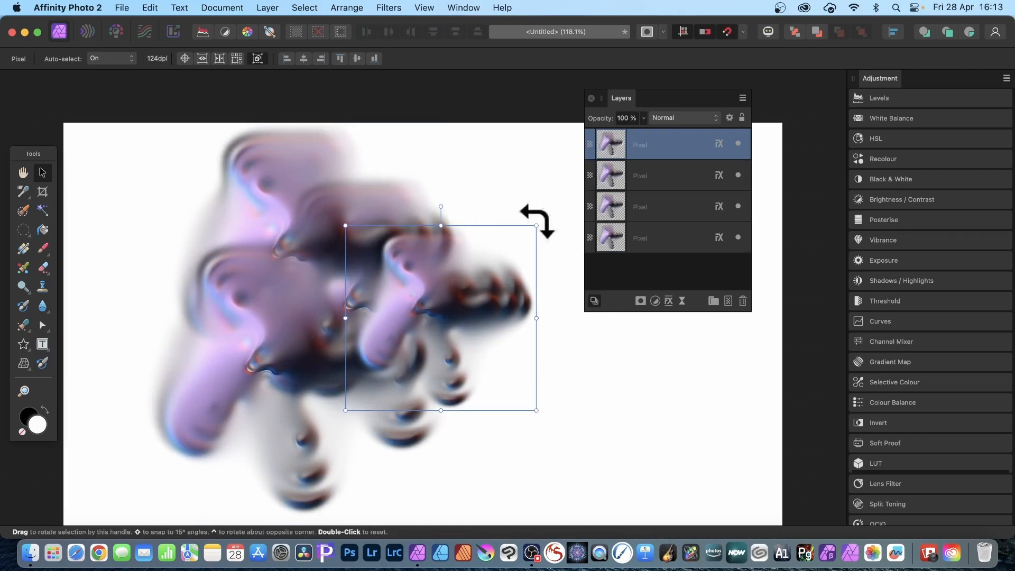
left_click_drag(535, 220, 542, 438)
Add a smaller copy of the rotated shape, stretch it taller, rotate it and place it at the lower right of the cluster
mouse_move(476, 276)
left_mouse_down()
mouse_move(437, 344)
mouse_move(487, 284)
mouse_move(483, 263)
mouse_move(435, 336)
mouse_move(351, 379)
mouse_move(397, 394)
left_mouse_up()
left_click_drag(457, 324, 396, 375)
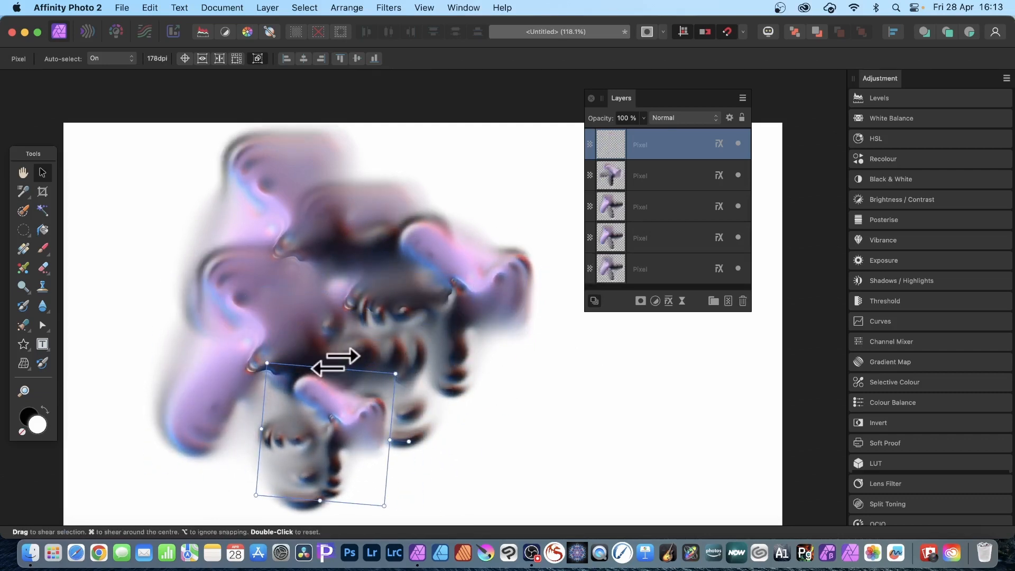
left_click_drag(333, 365, 335, 330)
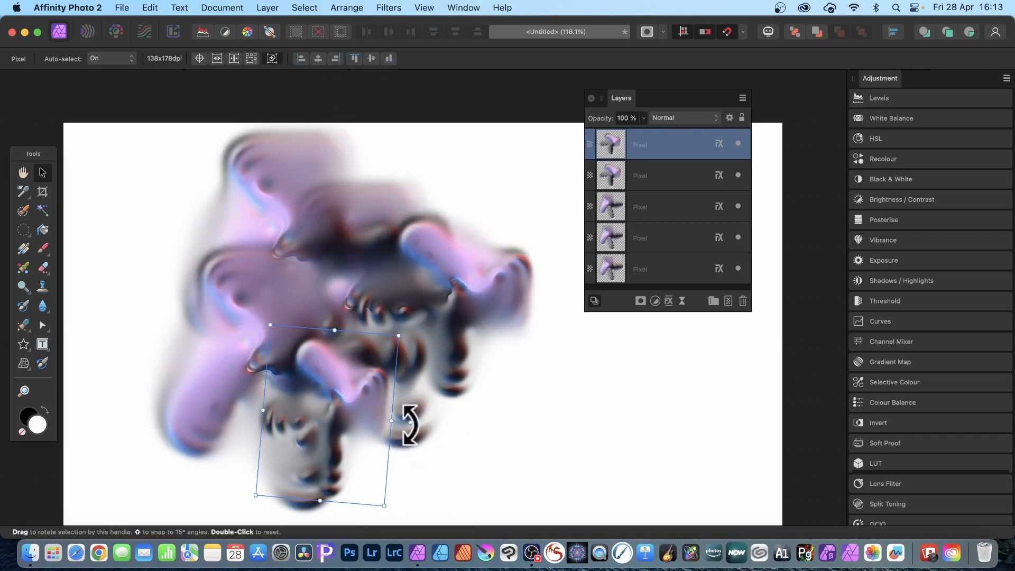
left_click_drag(406, 423, 355, 548)
left_click_drag(369, 453, 443, 451)
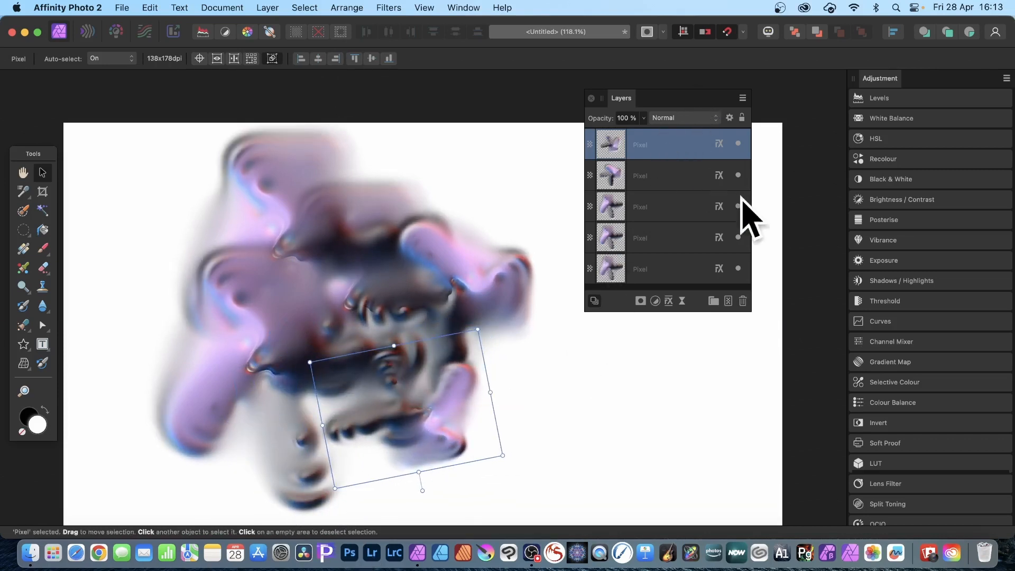
Select all five shape layers and combine them into one group
left_click(656, 269, "shift")
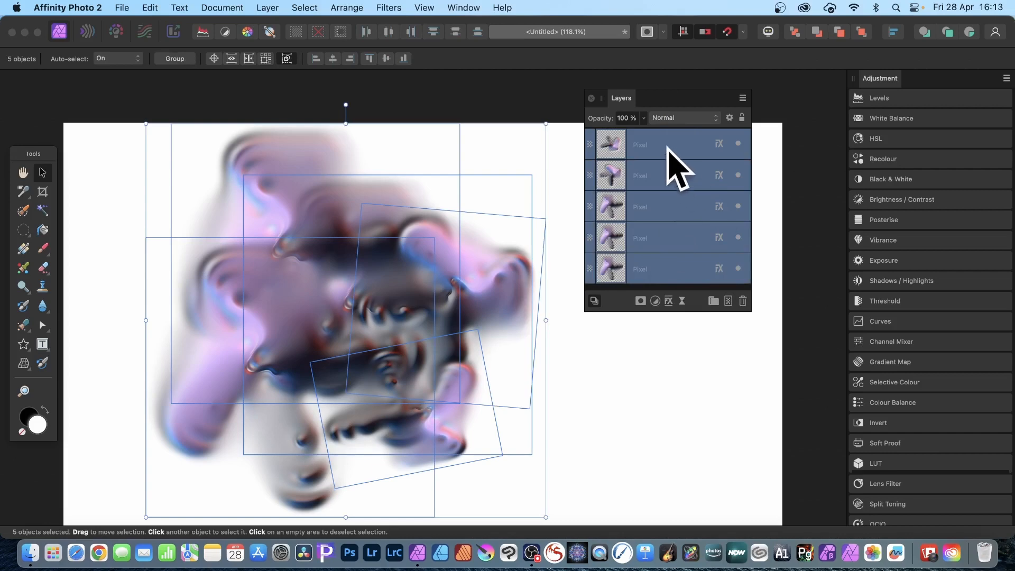
right_click(650, 144)
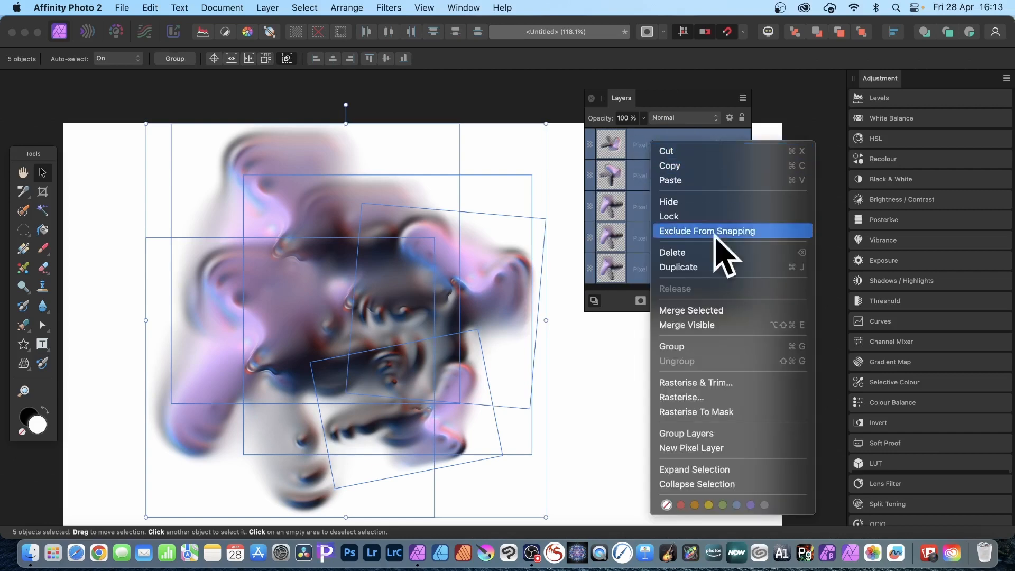
left_click(699, 345)
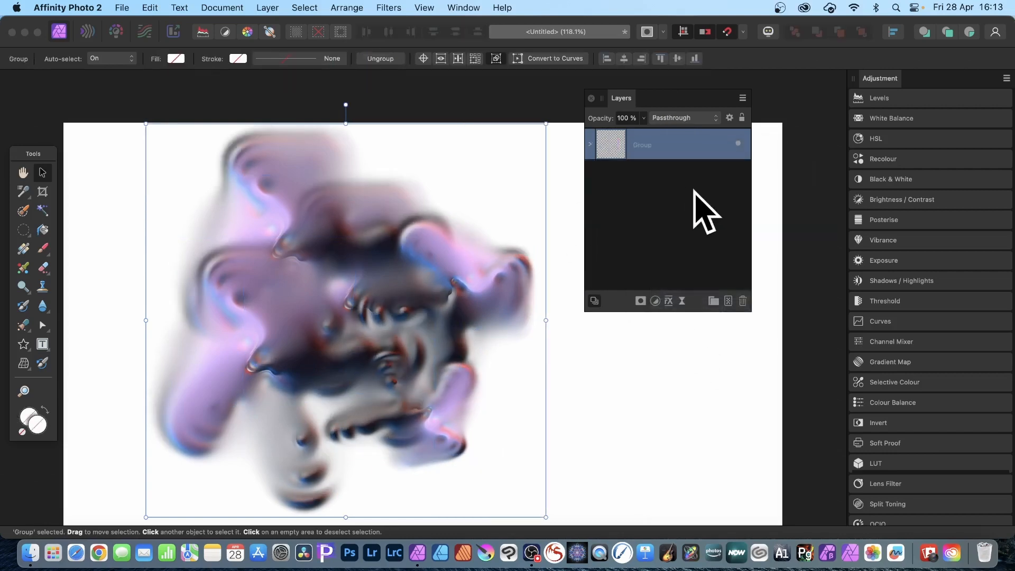
Rasterise the group into one pixel layer, then scale it down slightly and move it up and left
left_click(269, 8)
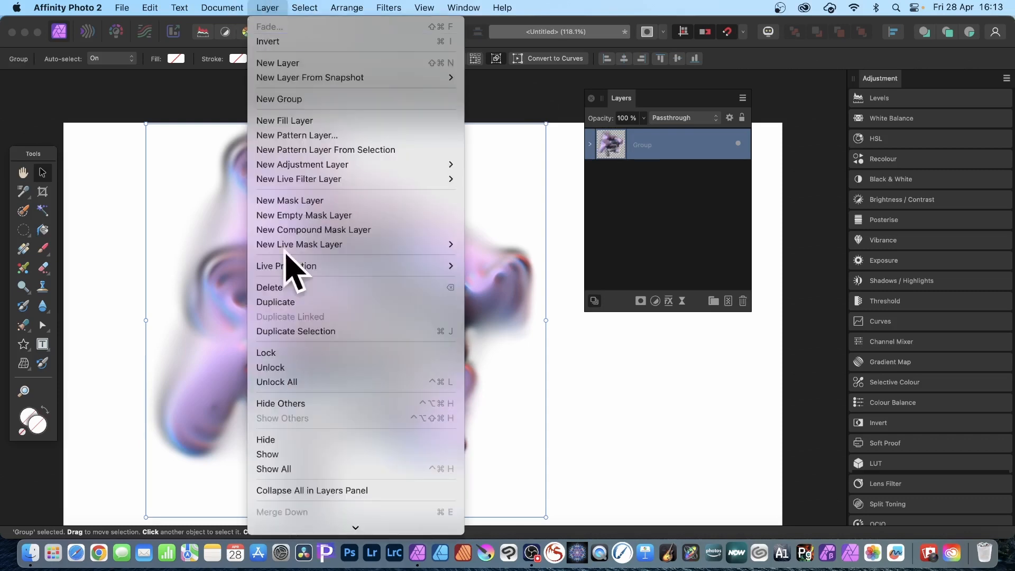
scroll(291, 261, "down", 5)
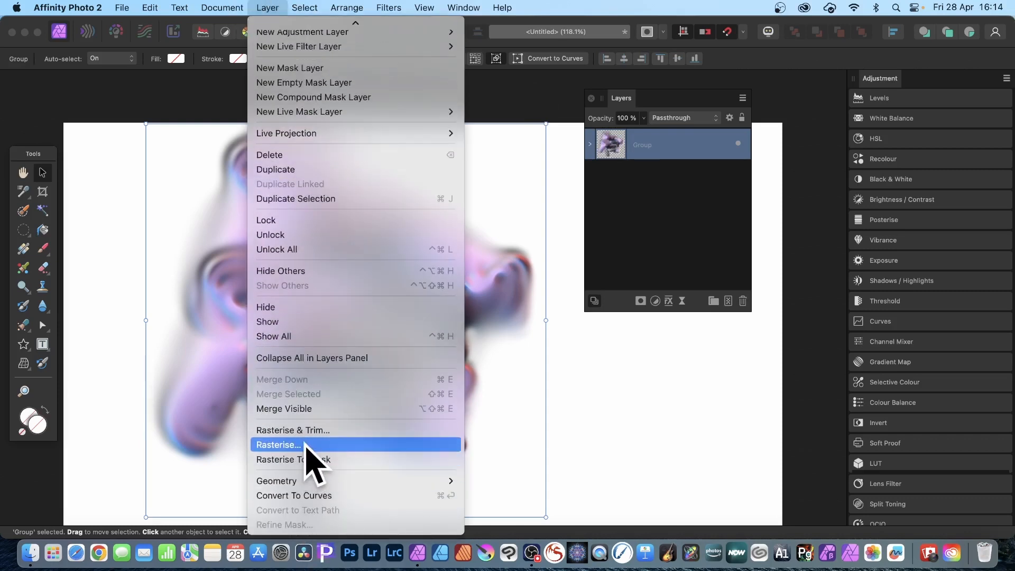
left_click(305, 444)
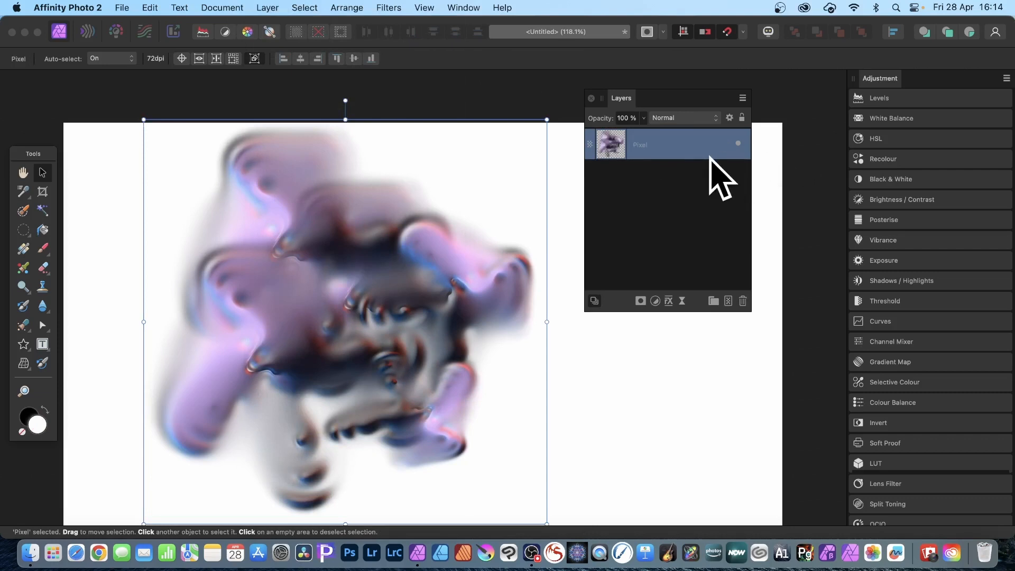
left_click_drag(145, 124, 231, 209)
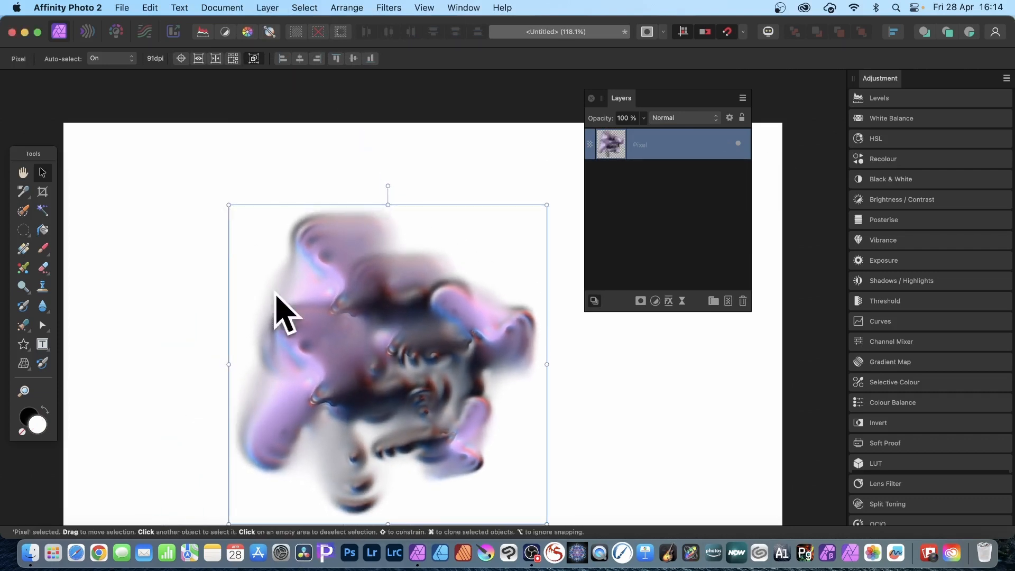
left_click_drag(339, 323, 313, 287)
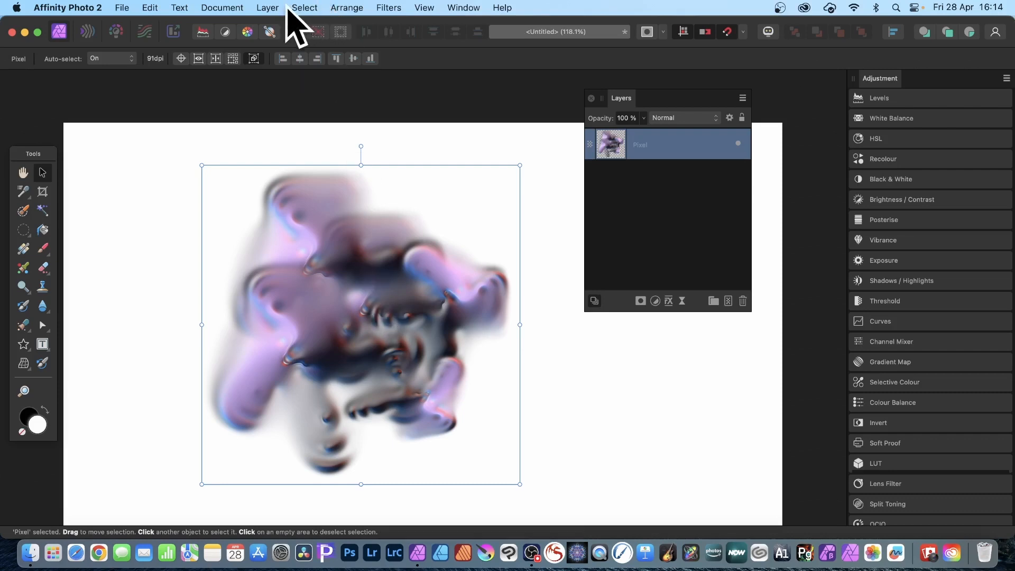
Create a pattern layer from the rasterised shape, delete the original pixel layer and shift the pattern up and left
left_click(262, 7)
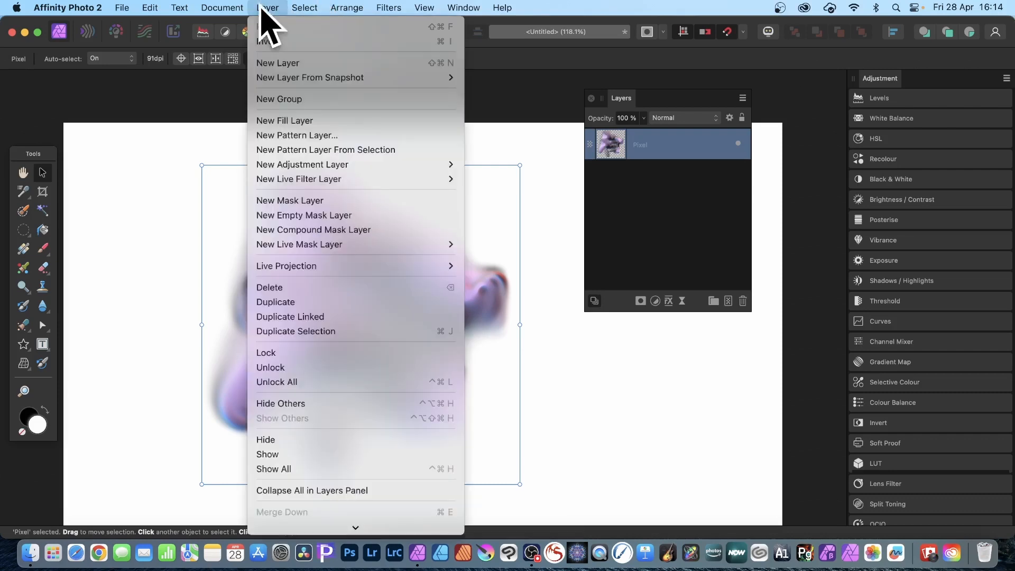
left_click(318, 151)
left_click_drag(476, 306, 406, 298)
left_click(613, 177)
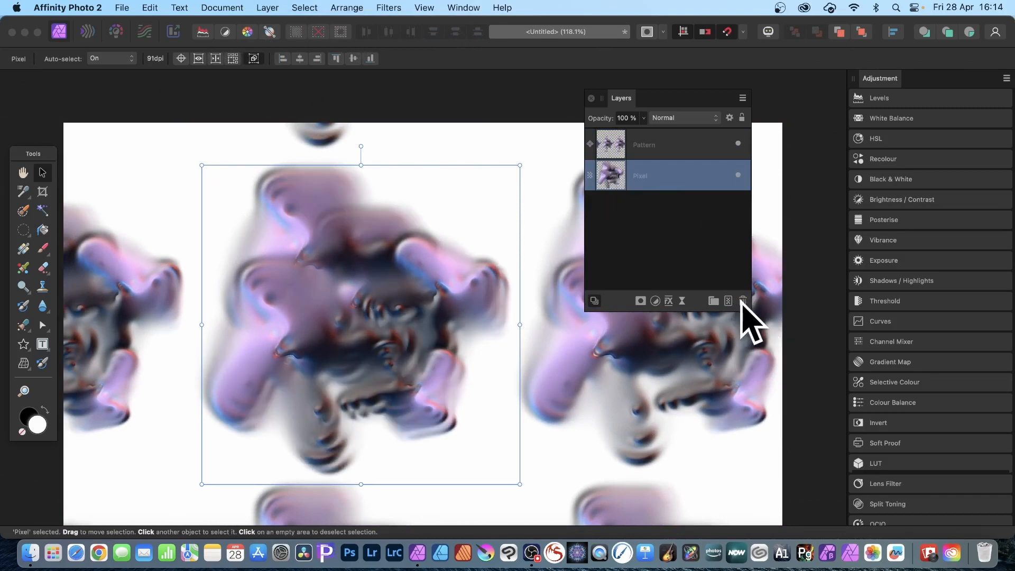
left_click(742, 301)
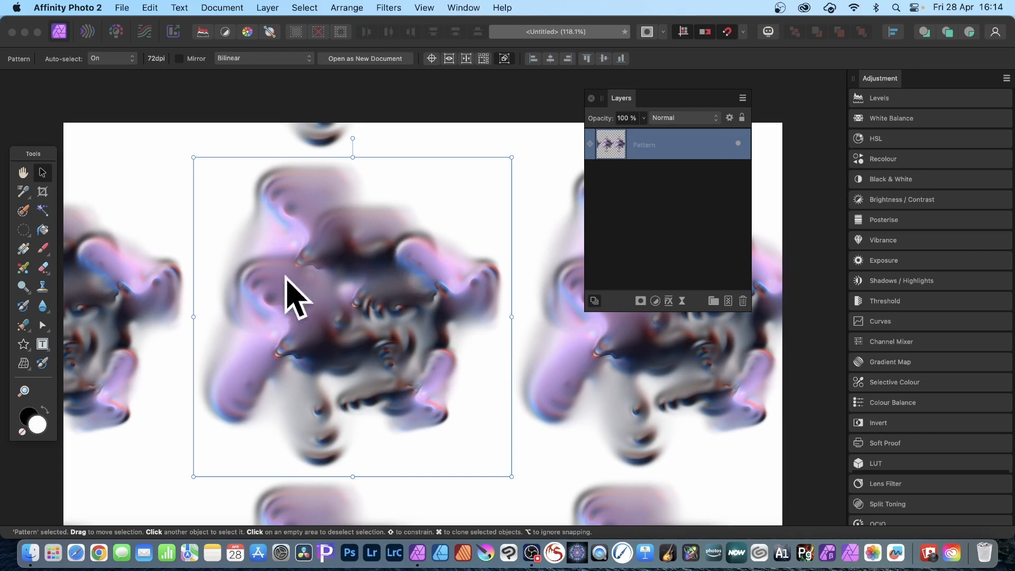
left_click_drag(348, 254, 316, 213)
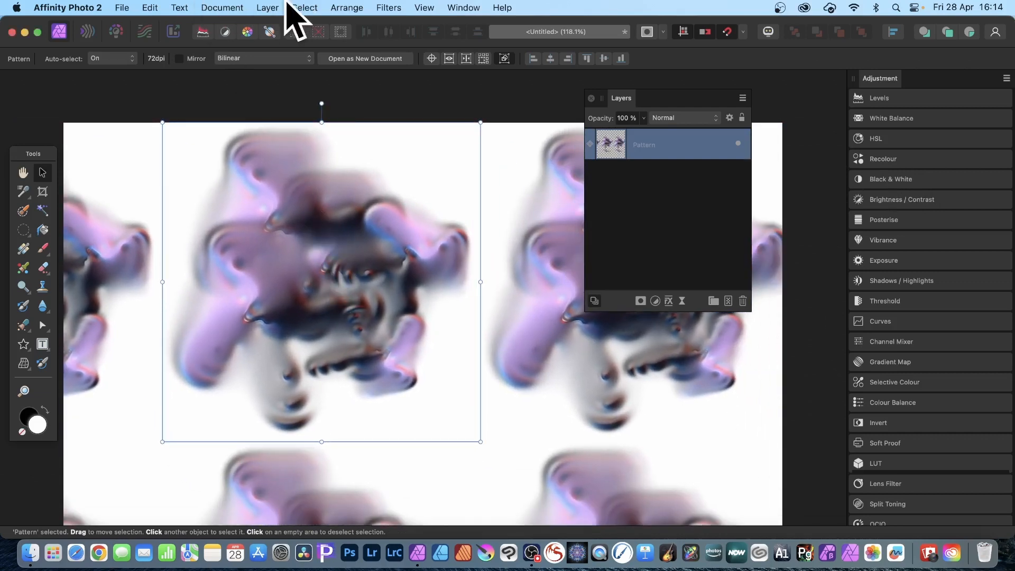
Try overlaying a duplicate of the pattern layer offset down and right, and undo it
left_click(267, 8)
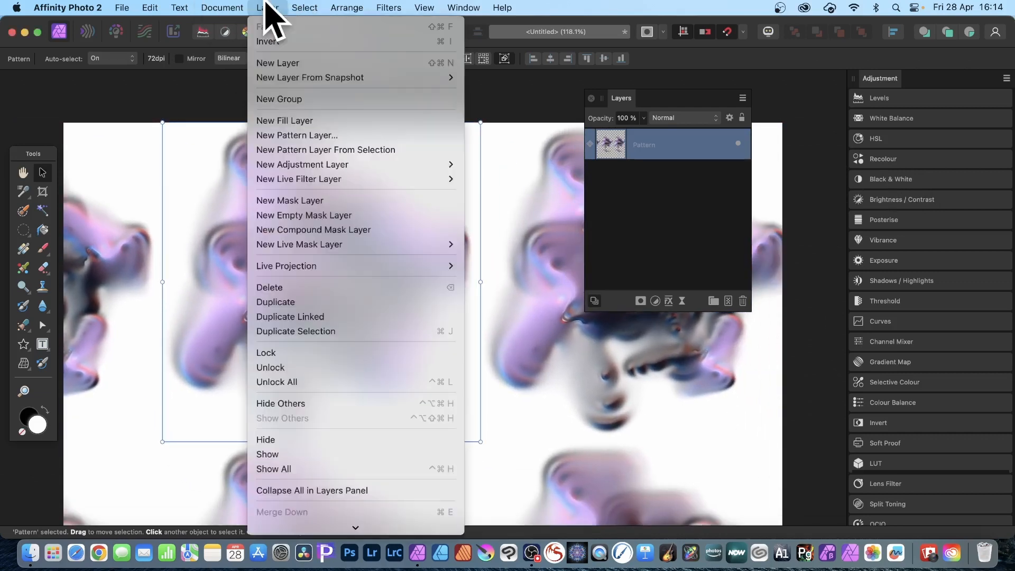
left_click(179, 312)
left_click_drag(328, 264, 450, 371)
key("super+j")
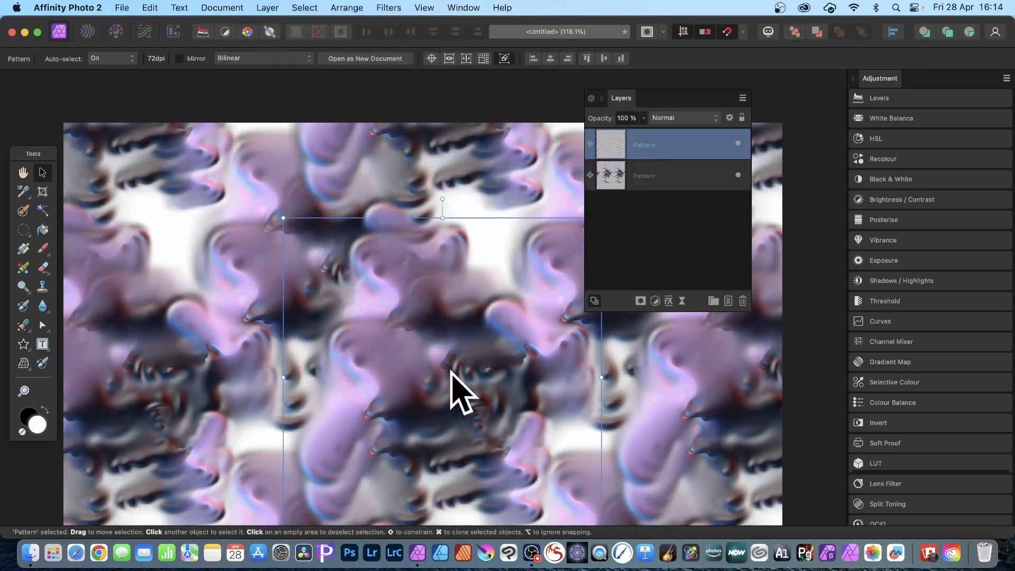
key("super+z")
key("super+z")
key("super+z")
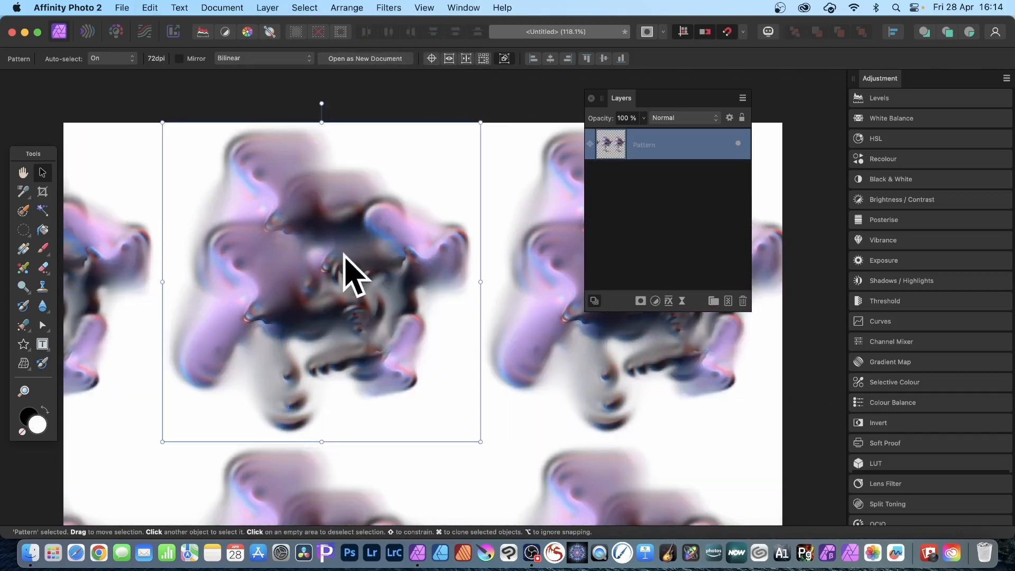
Turn on mirroring for the pattern layer and shift its tiles down and right
left_click_drag(344, 265, 391, 296)
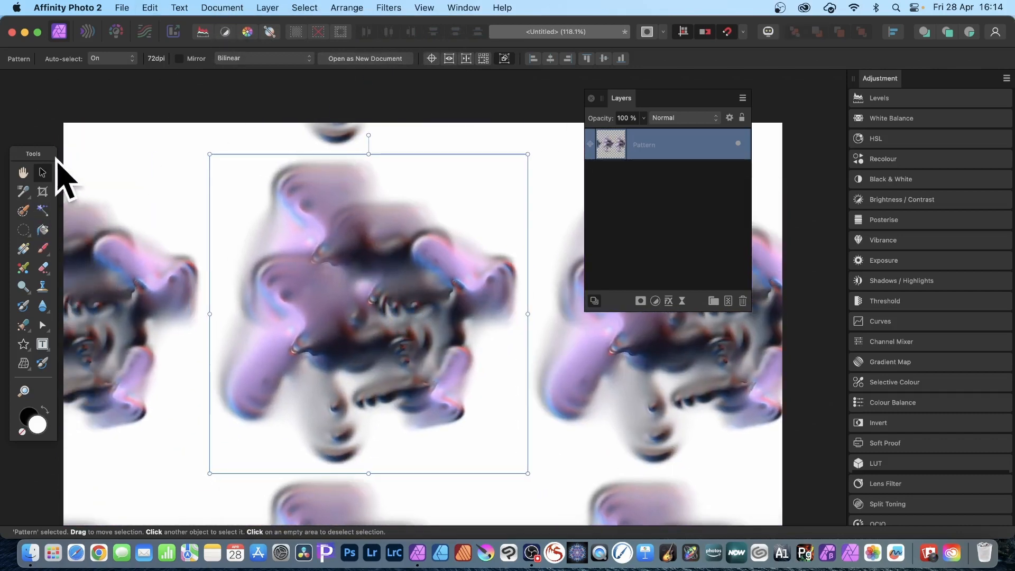
left_click(179, 58)
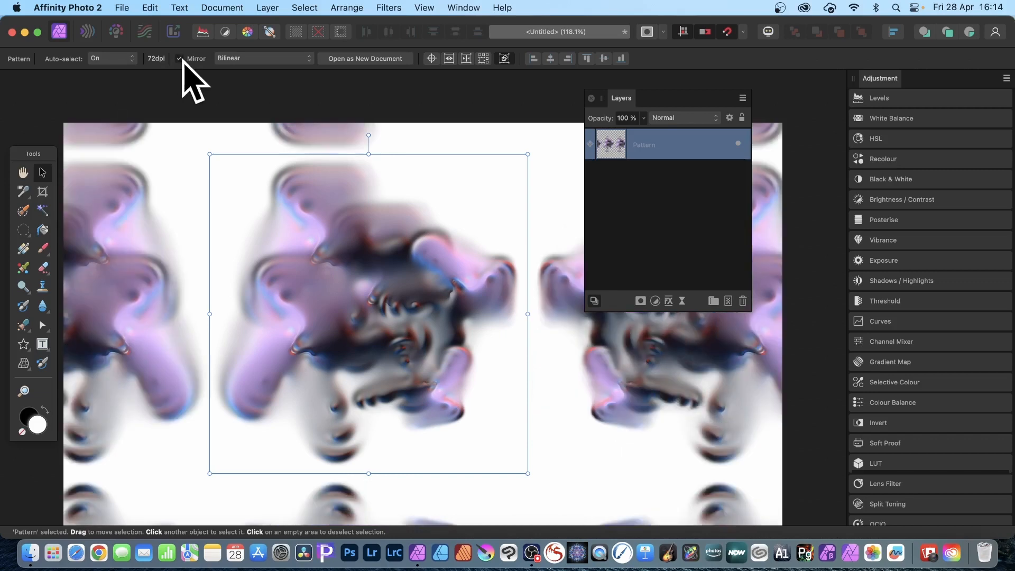
left_click_drag(381, 272, 431, 306)
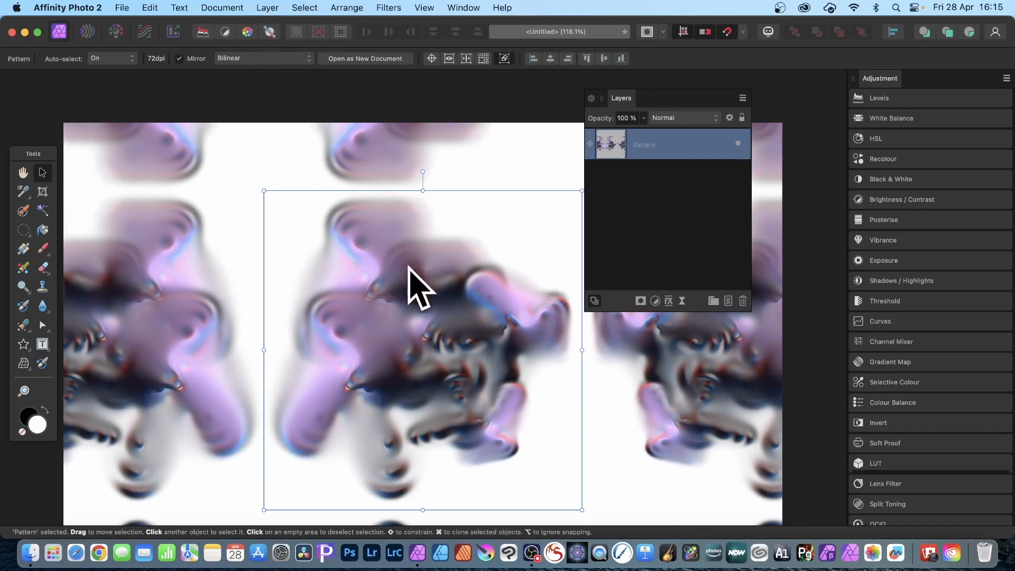
Stack three offset, scaled-down duplicates over the mirrored pattern, making the top copy the smallest and moving it toward the lower canvas
mouse_move(489, 343)
left_mouse_down()
mouse_move(397, 306)
mouse_move(370, 274)
left_mouse_up()
left_click_drag(463, 440, 381, 355)
mouse_move(272, 227)
left_mouse_down()
mouse_move(278, 259)
mouse_move(240, 328)
mouse_move(247, 369)
mouse_move(331, 240)
mouse_move(346, 284)
mouse_move(389, 227)
mouse_move(482, 199)
mouse_move(462, 253)
mouse_move(471, 236)
left_mouse_up()
key("super+j")
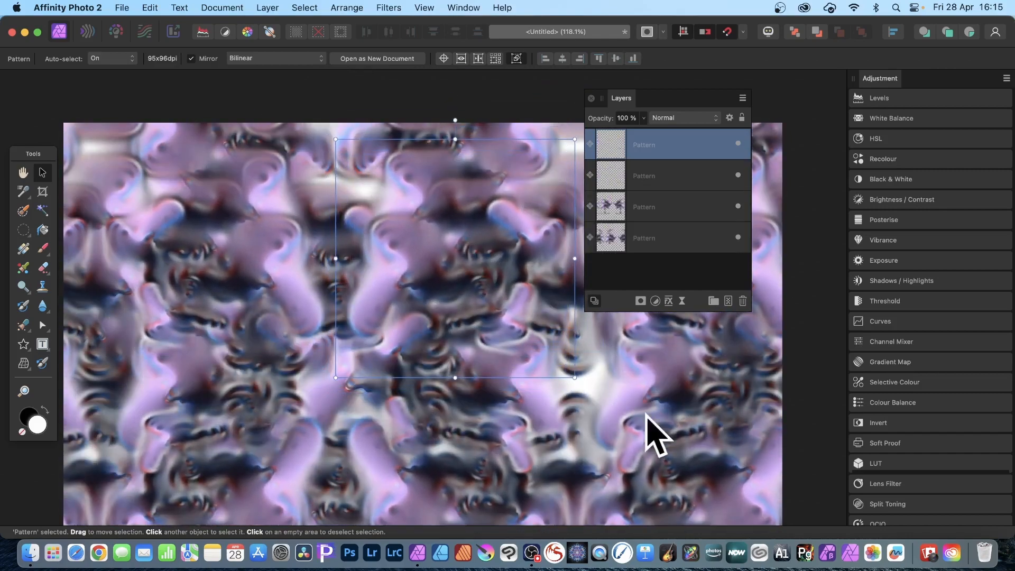
left_click_drag(574, 378, 486, 296)
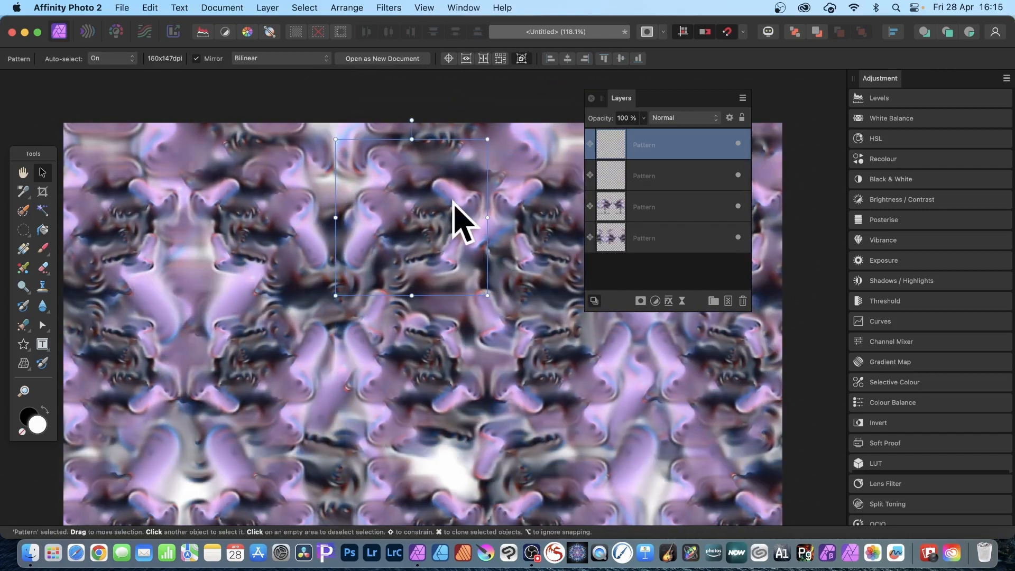
left_click_drag(448, 203, 445, 453)
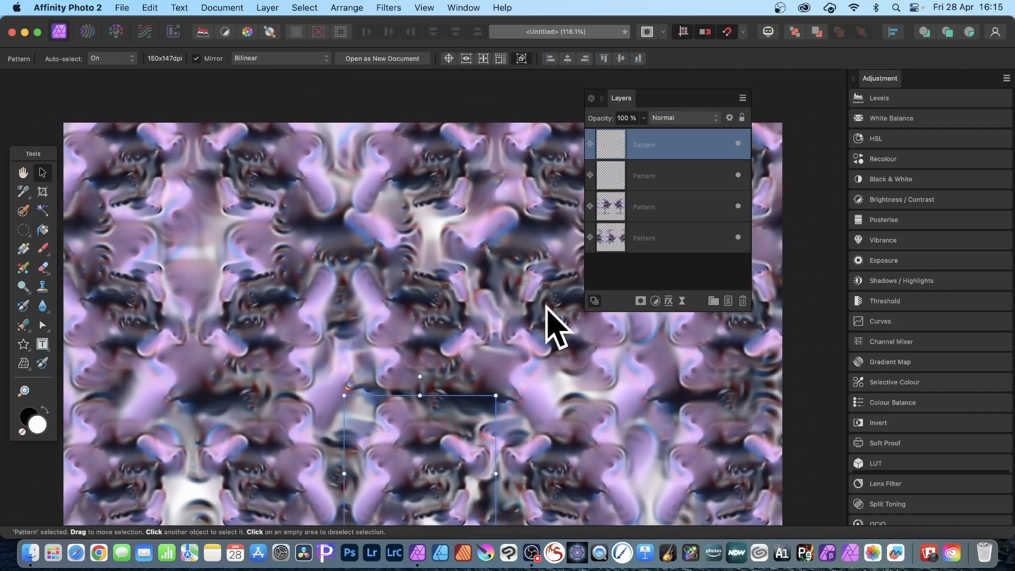
Merge the four selected pattern layers into a single pattern layer
left_click(642, 240, "shift")
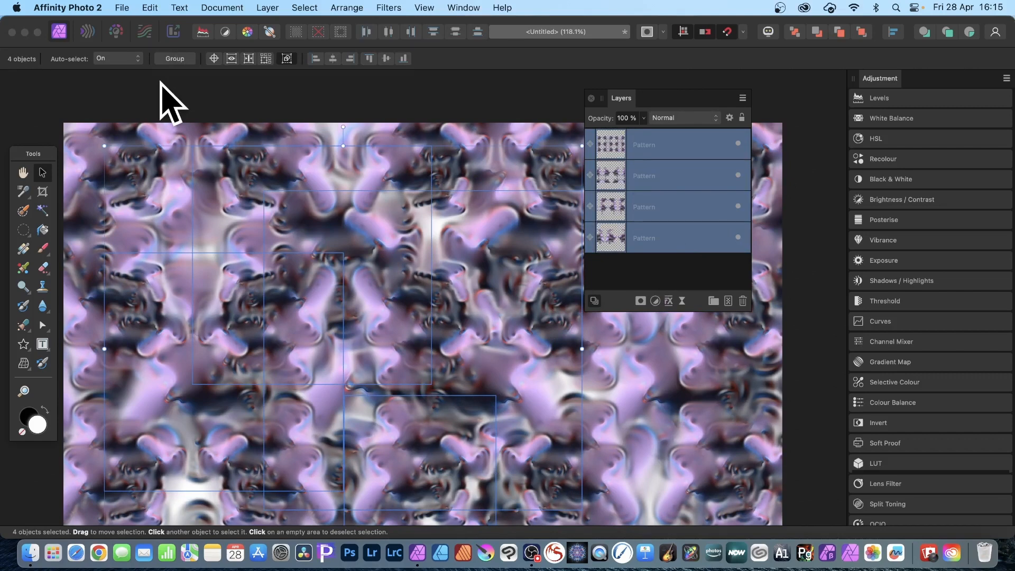
left_click(268, 7)
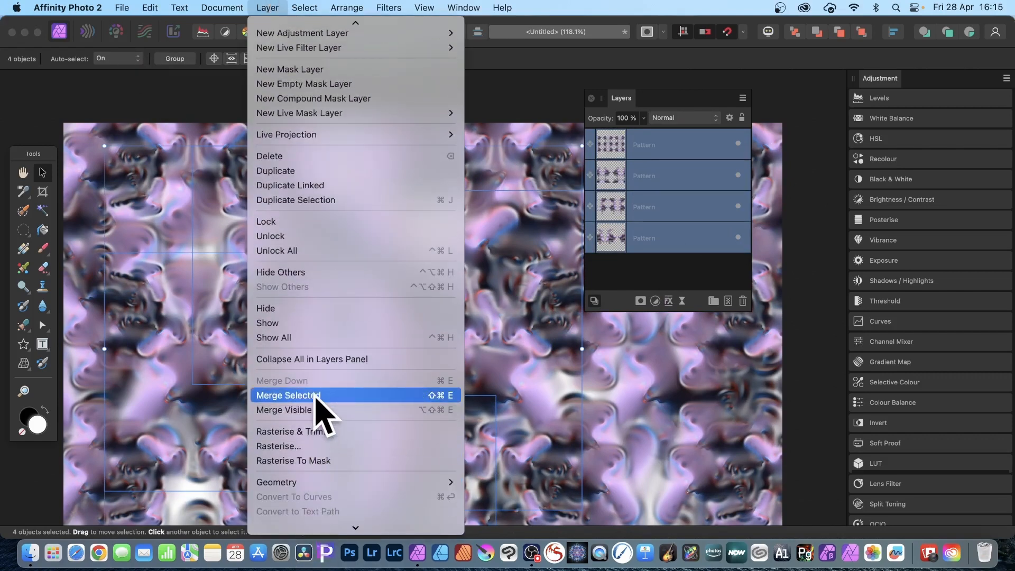
left_click(319, 408)
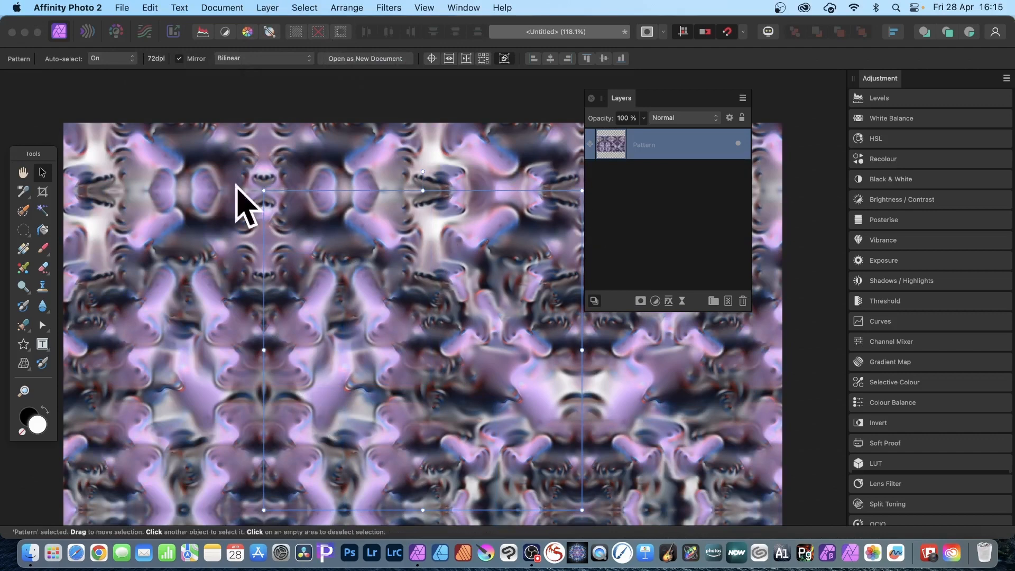
Scale the merged pattern's tile down from its upper-left corner to 89 dpi
left_click_drag(263, 190, 246, 211)
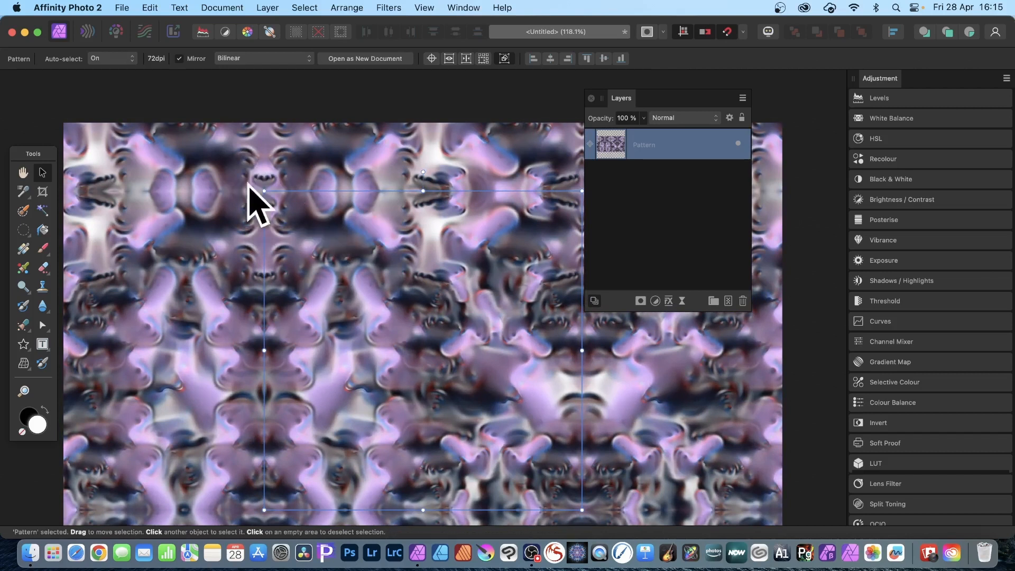
left_click_drag(264, 191, 284, 210)
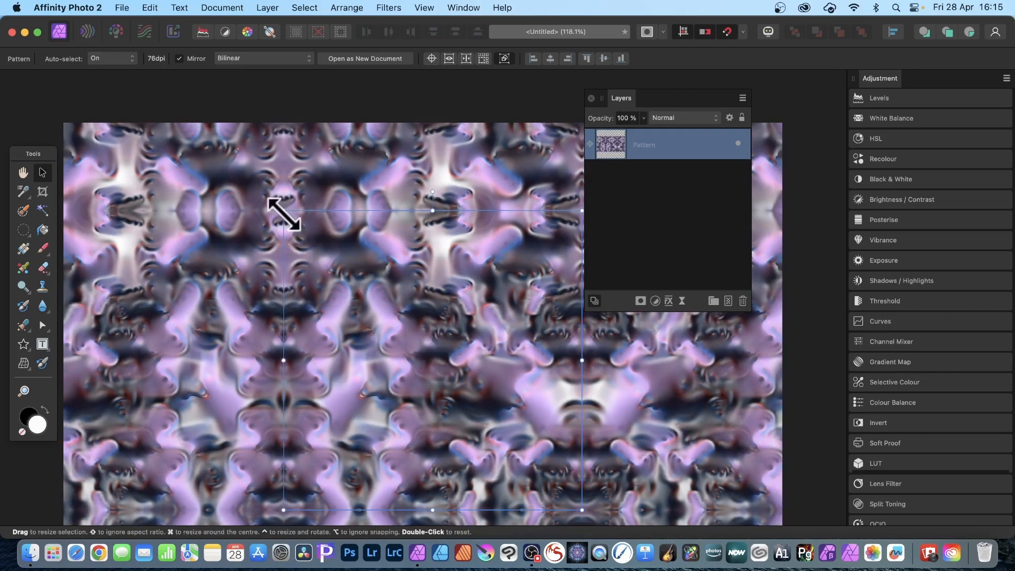
left_click_drag(284, 210, 327, 254)
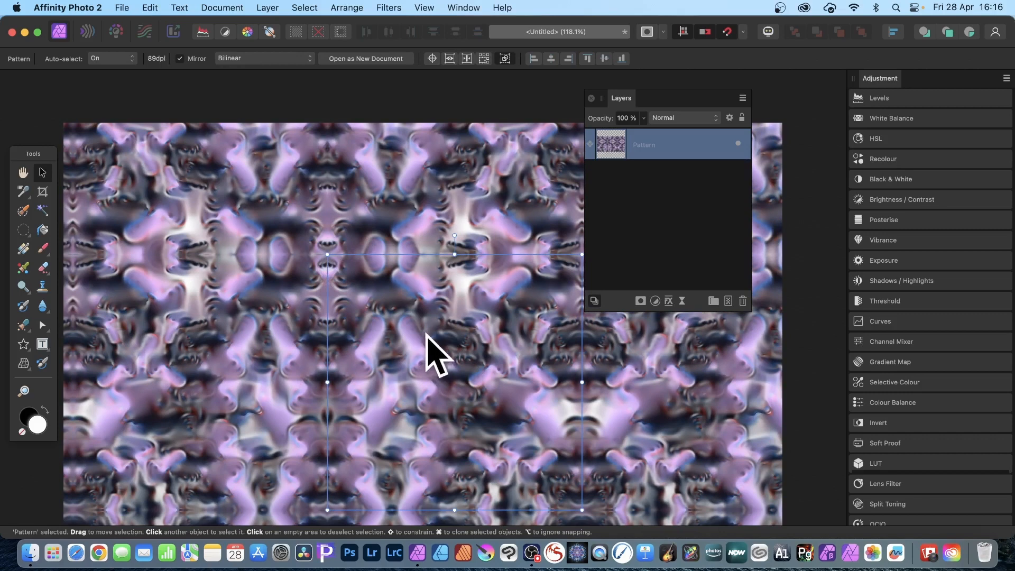
Add a copy of the pattern offset up and left, and try it in Difference blend mode while shifting its tiles down and right
left_click_drag(445, 327, 390, 256)
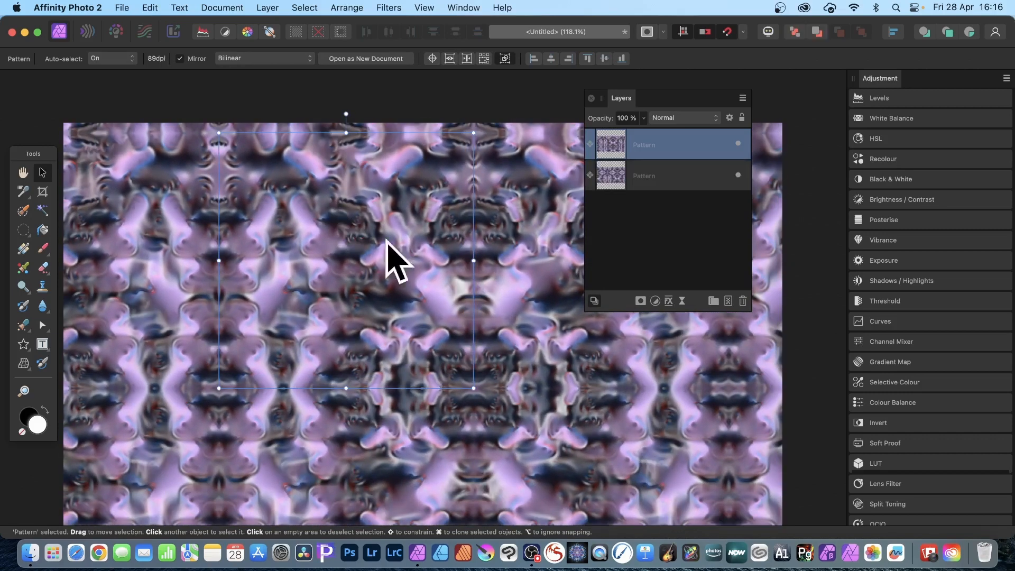
left_click(685, 117)
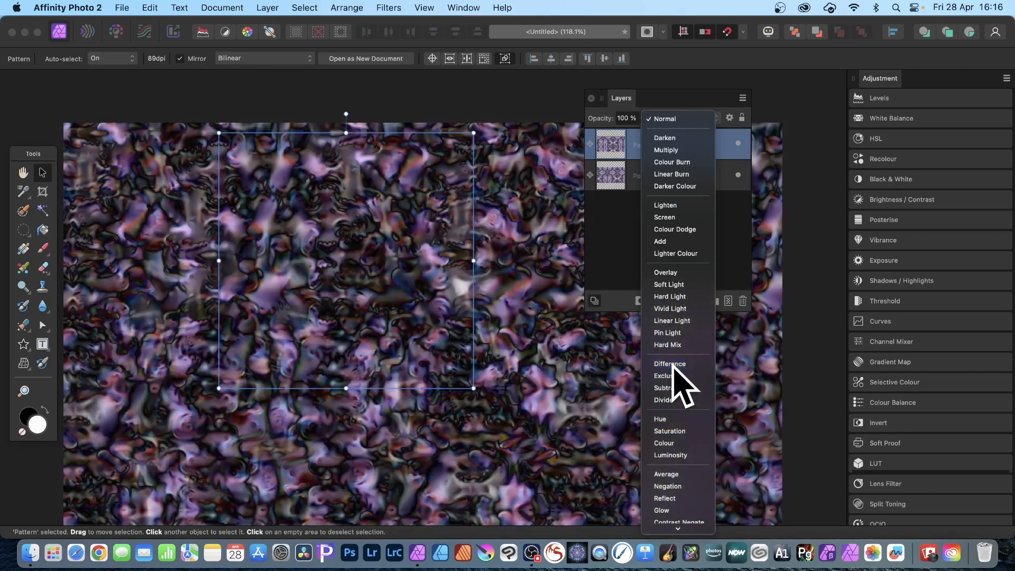
left_click(671, 364)
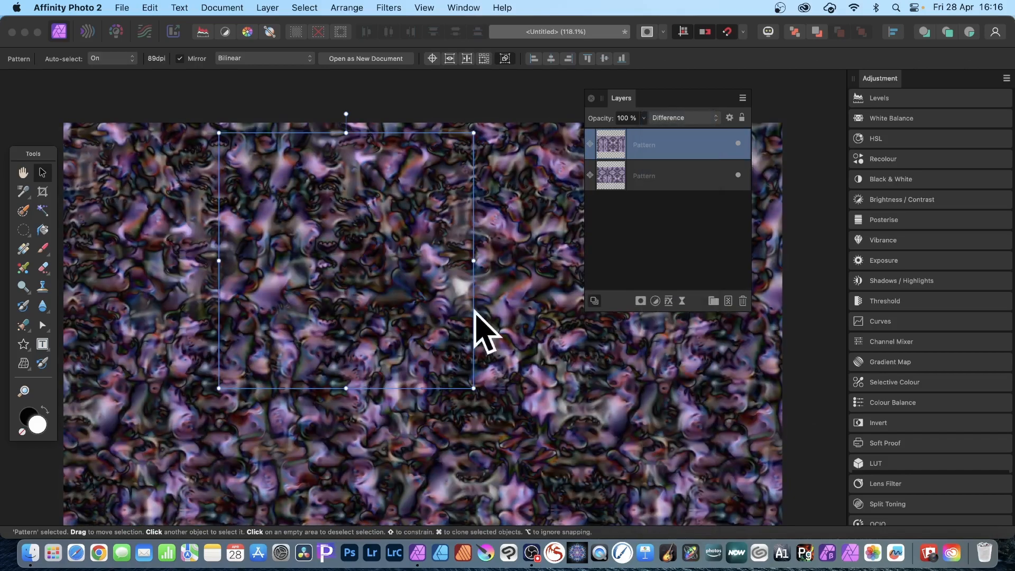
left_click_drag(294, 271, 360, 287)
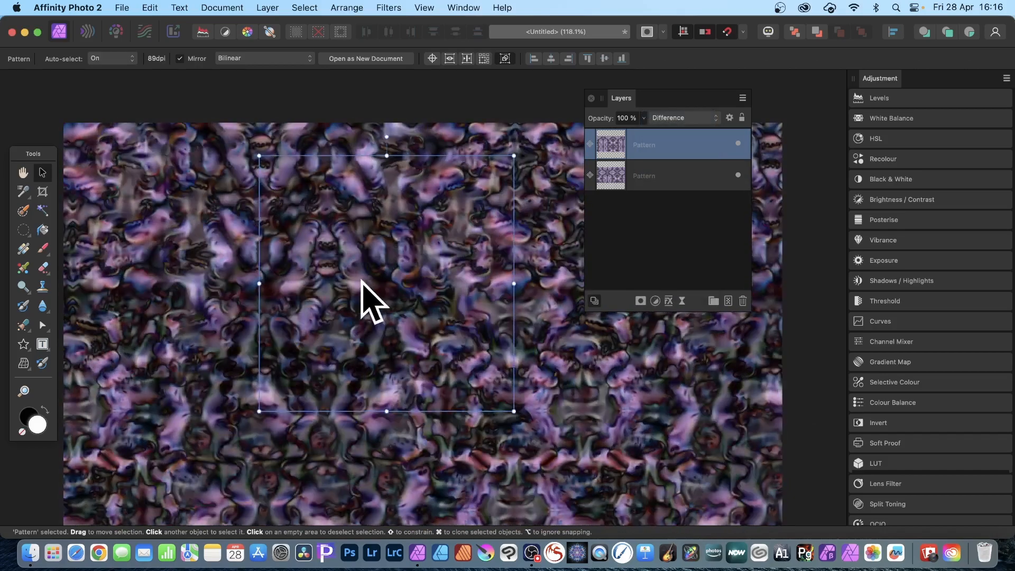
Set the upper pattern layer to Hard Light, then shift, rotate and scale its tiles down to 108 dpi
left_click(682, 118)
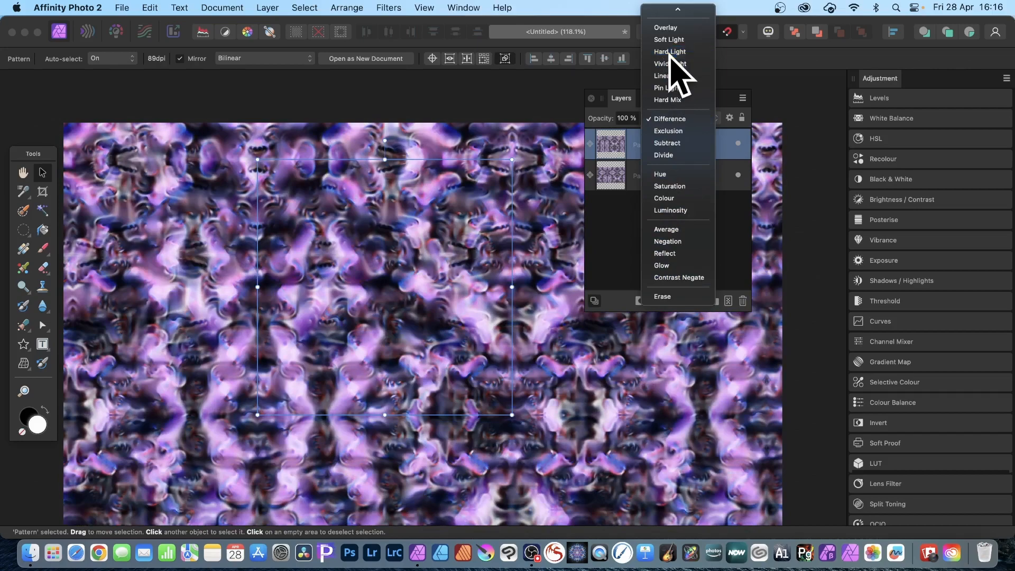
left_click(670, 53)
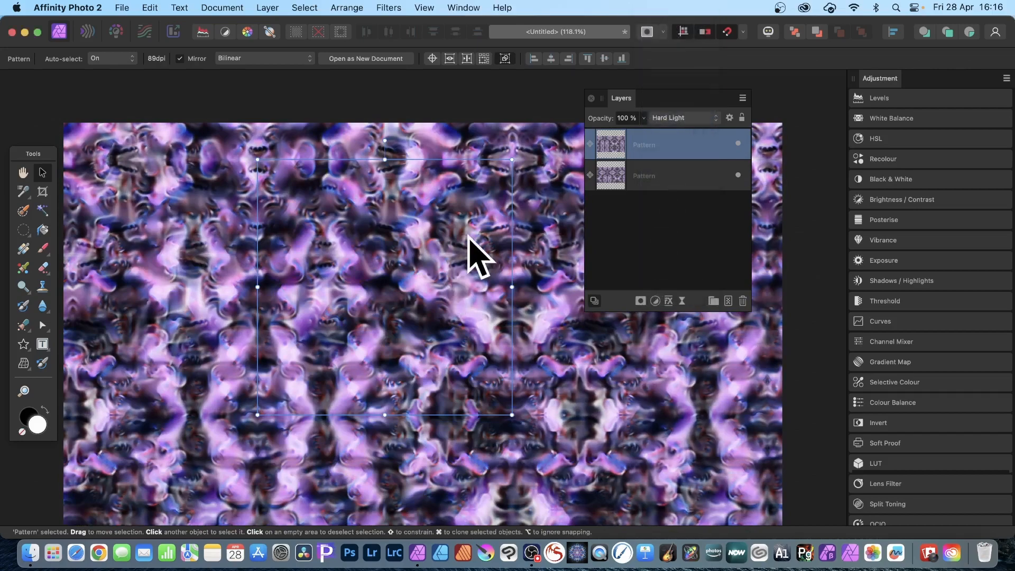
left_click_drag(471, 249, 491, 232)
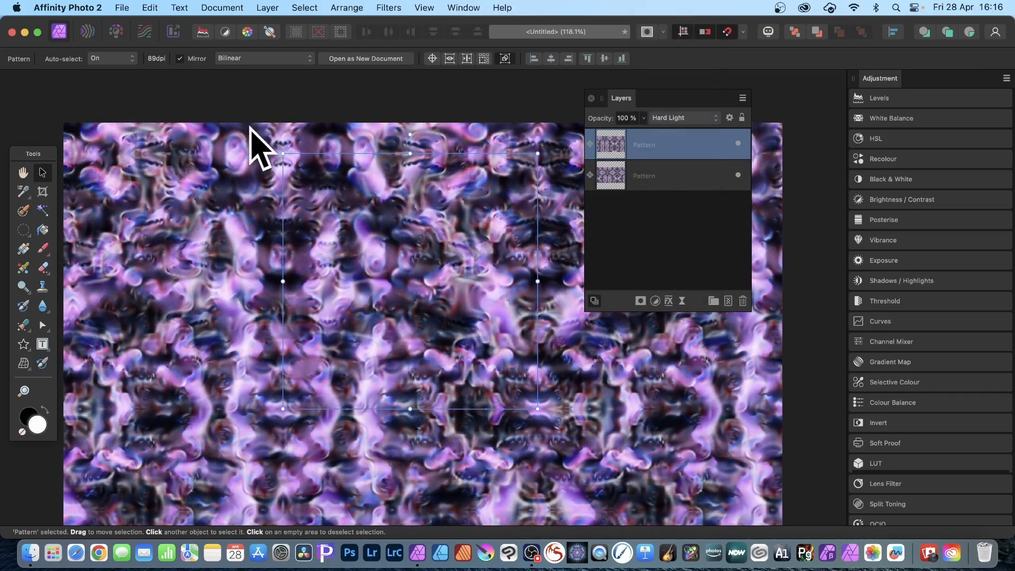
left_click_drag(281, 154, 423, 184)
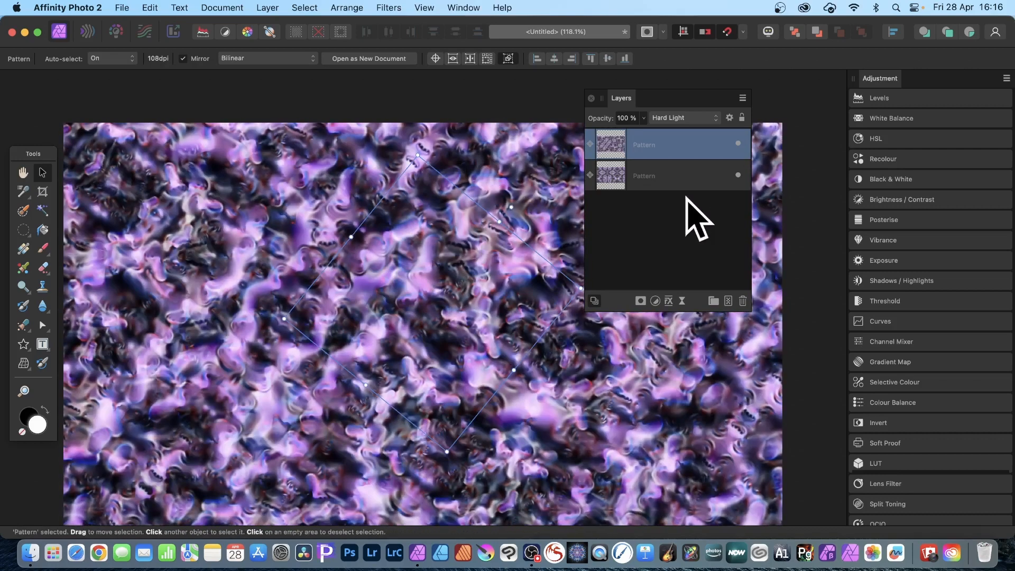
Merge the Hard Light copy and the pattern beneath it into a single pattern layer
left_click(651, 172, "shift")
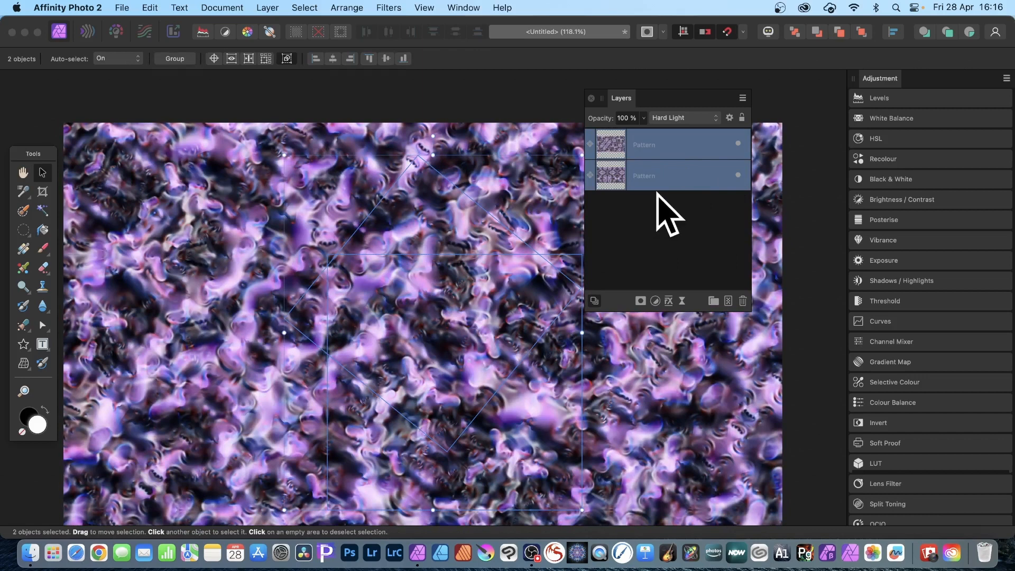
left_click(270, 9)
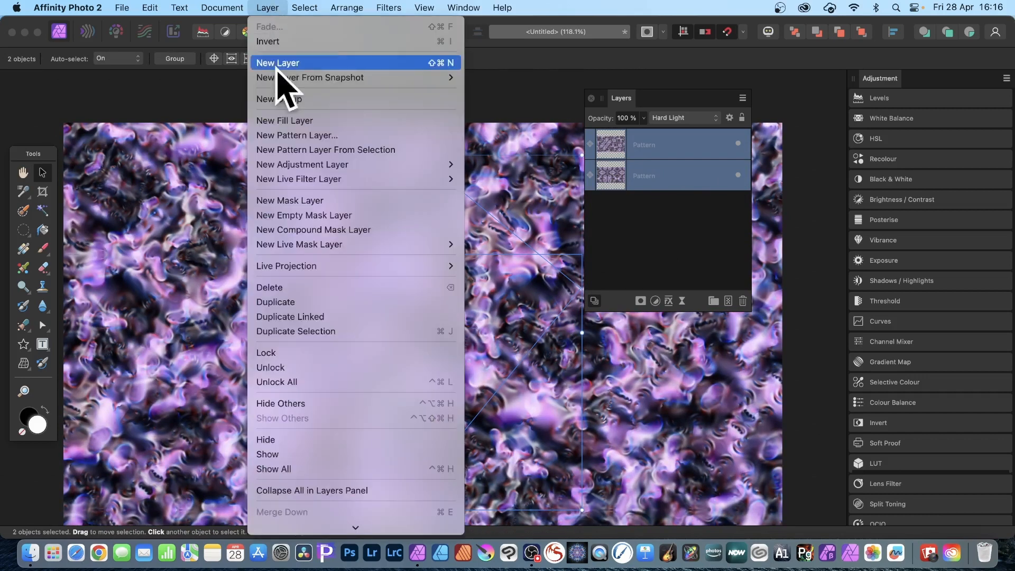
scroll(328, 447, "down", 5)
left_click(324, 410)
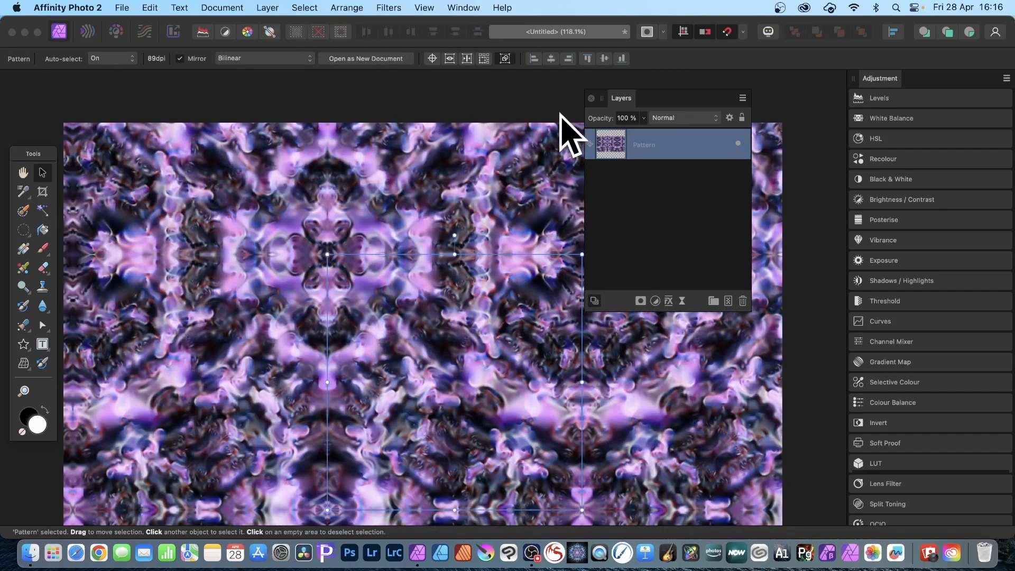
Scale the merged pattern's tile down to 105 dpi and shift it up and left
left_click_drag(381, 283, 315, 284)
left_click_drag(258, 243, 294, 279)
left_click_drag(424, 367, 395, 279)
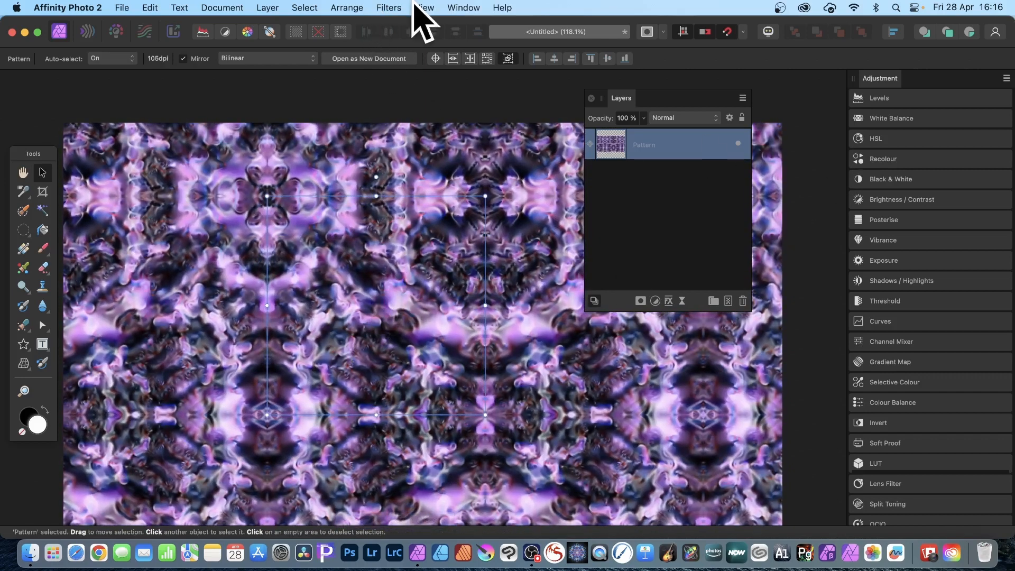
Reapply the last Deform filter to the pattern layer twice
left_click(386, 6)
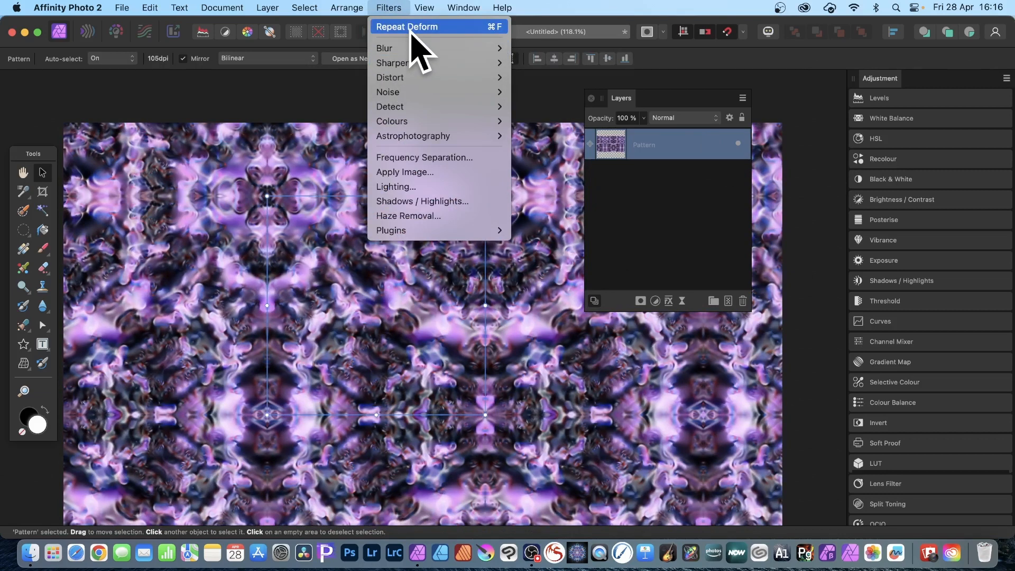
left_click(411, 30)
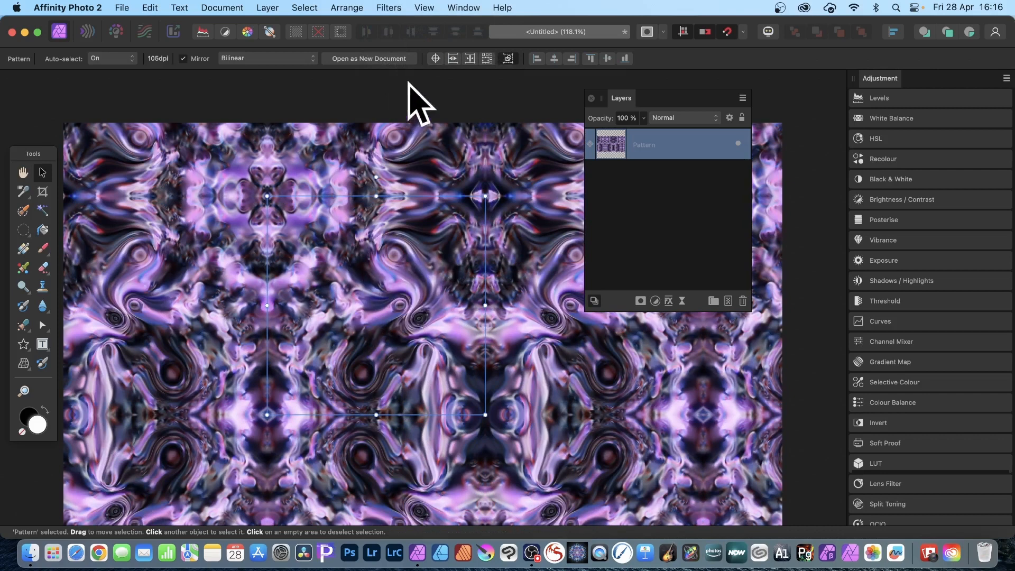
left_click(397, 8)
left_click(397, 30)
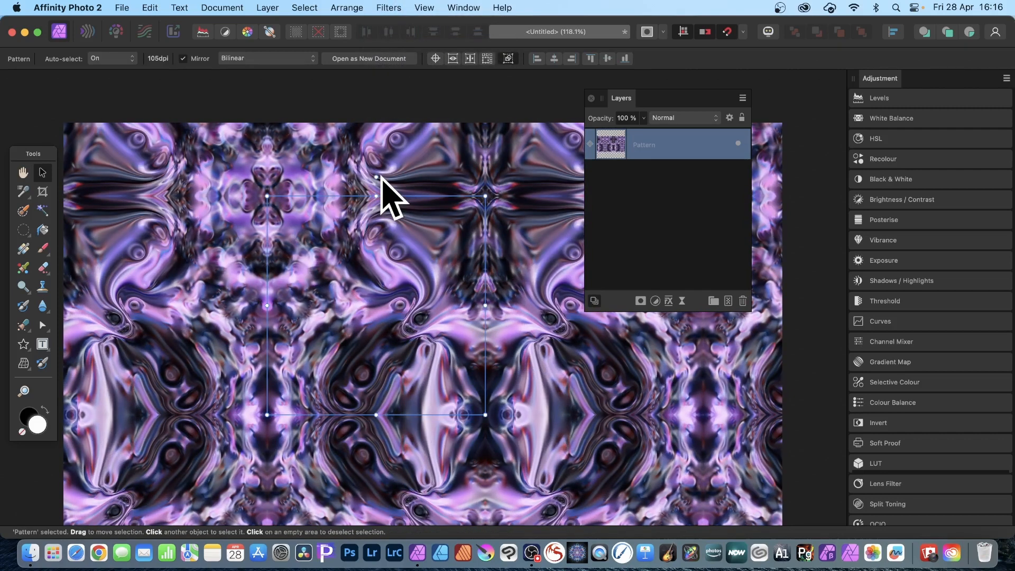
Rotate the pattern tile clockwise to a diagonal angle and repeat the Deform filter on it once more
left_click_drag(376, 182, 485, 245)
left_click(391, 7)
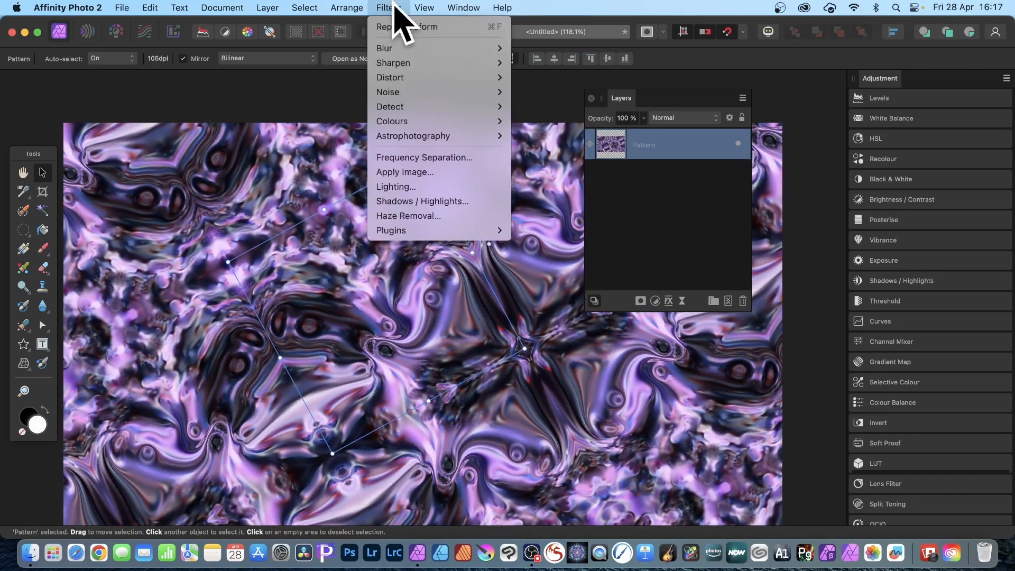
left_click(398, 30)
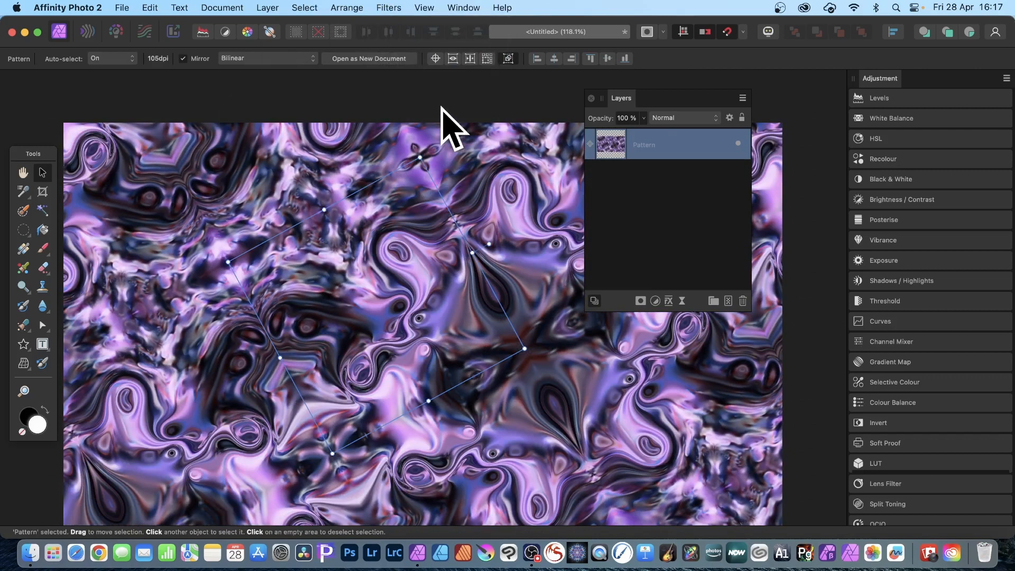
Start a Mirror distortion on the pattern, trying three and four mirrors with the mirror centre moved around the canvas
left_click(398, 7)
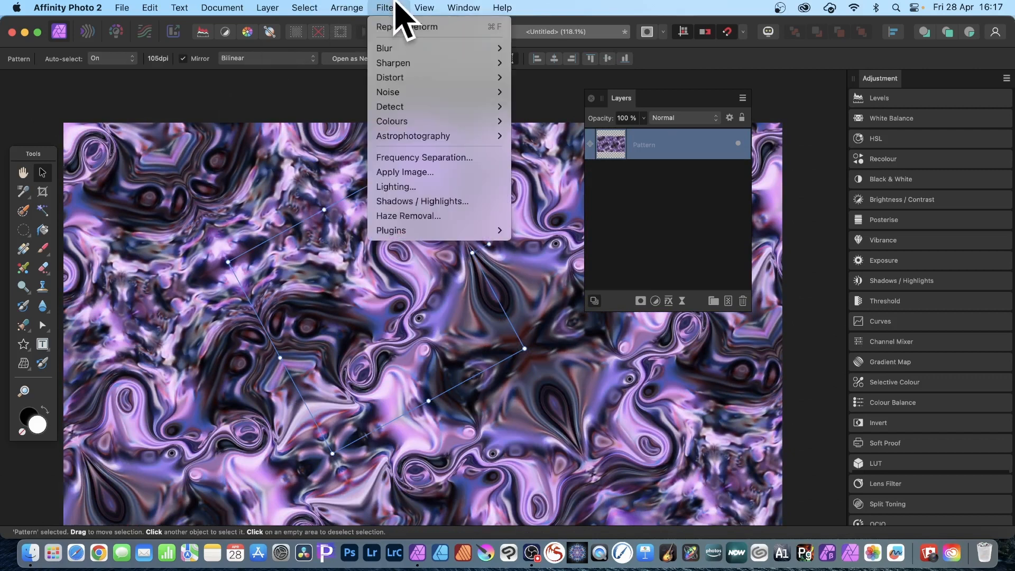
mouse_move(416, 75)
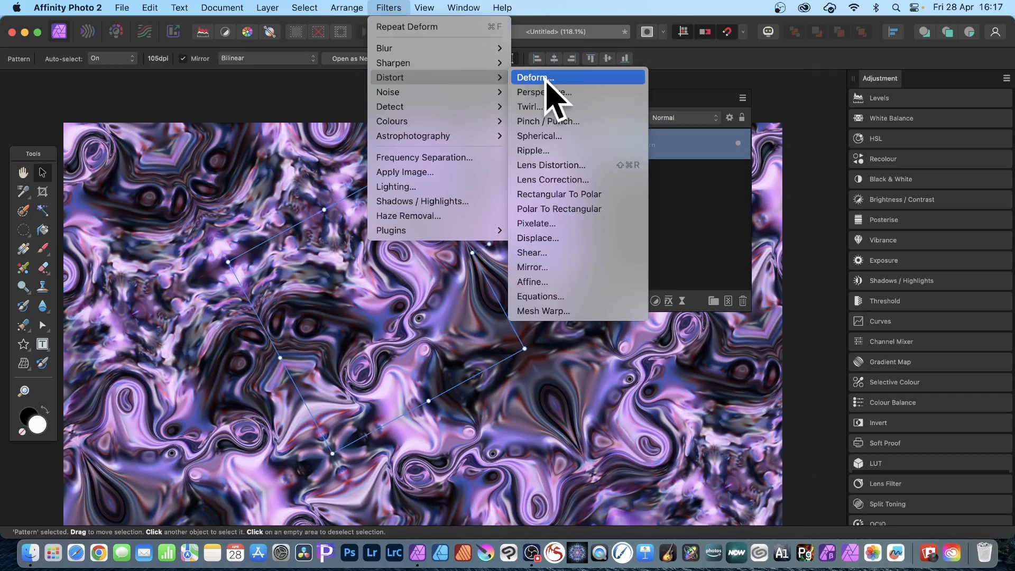
left_click(533, 266)
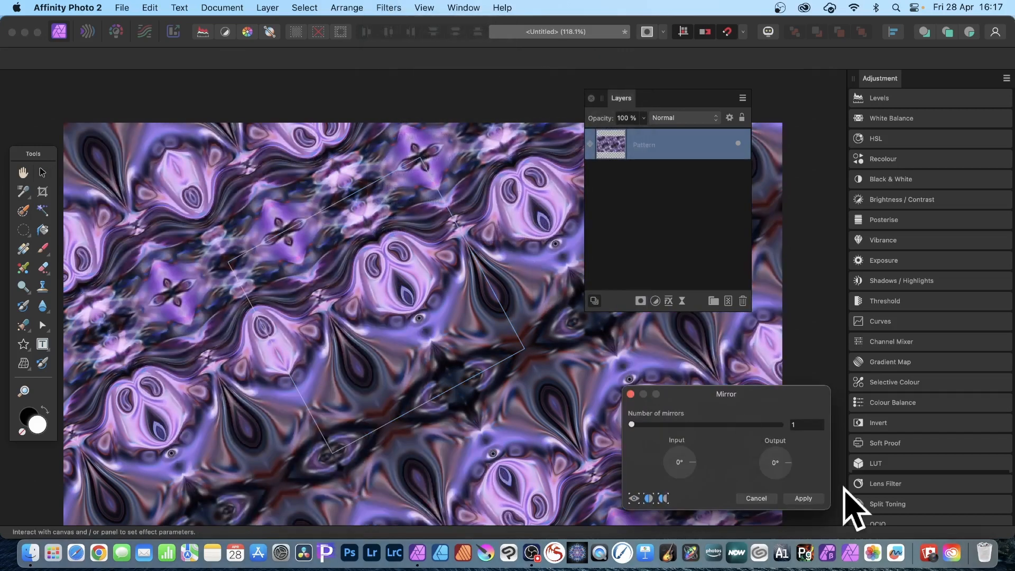
left_click_drag(733, 395, 628, 272)
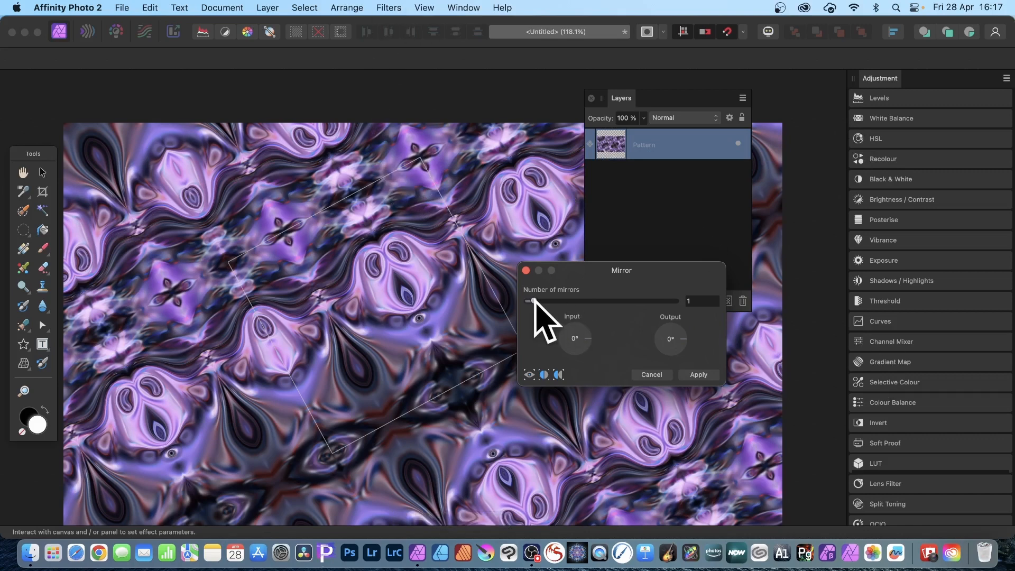
left_click_drag(534, 301, 548, 301)
left_click_drag(405, 304, 344, 299)
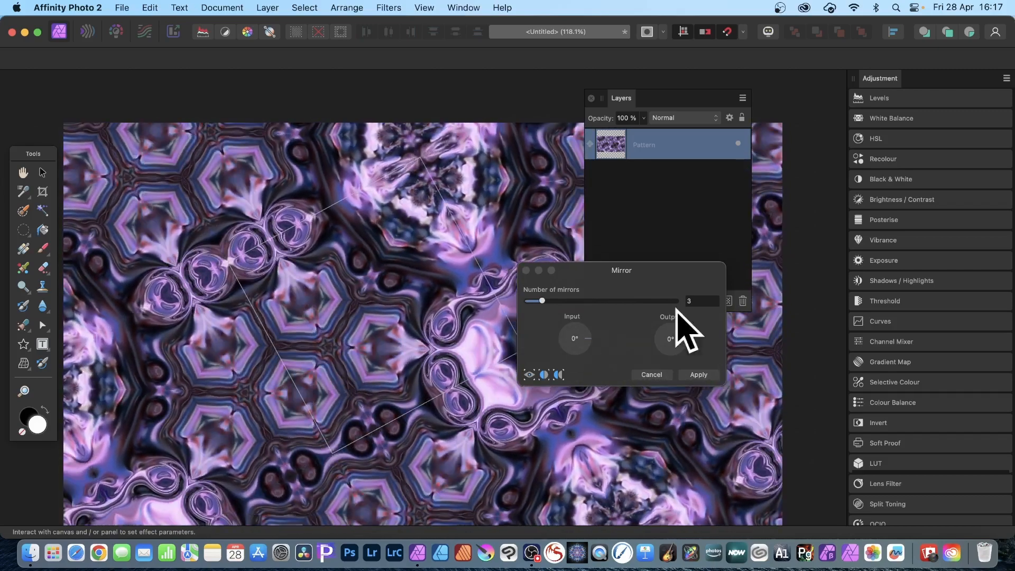
mouse_move(552, 302)
left_mouse_down()
mouse_move(673, 314)
mouse_move(658, 302)
mouse_move(555, 304)
left_mouse_up()
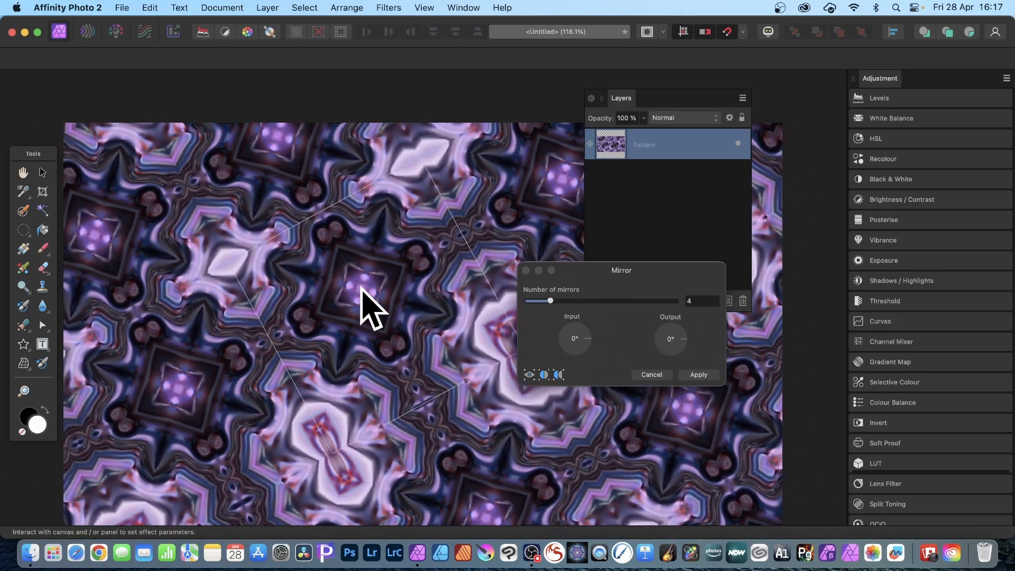
left_click_drag(372, 309, 336, 385)
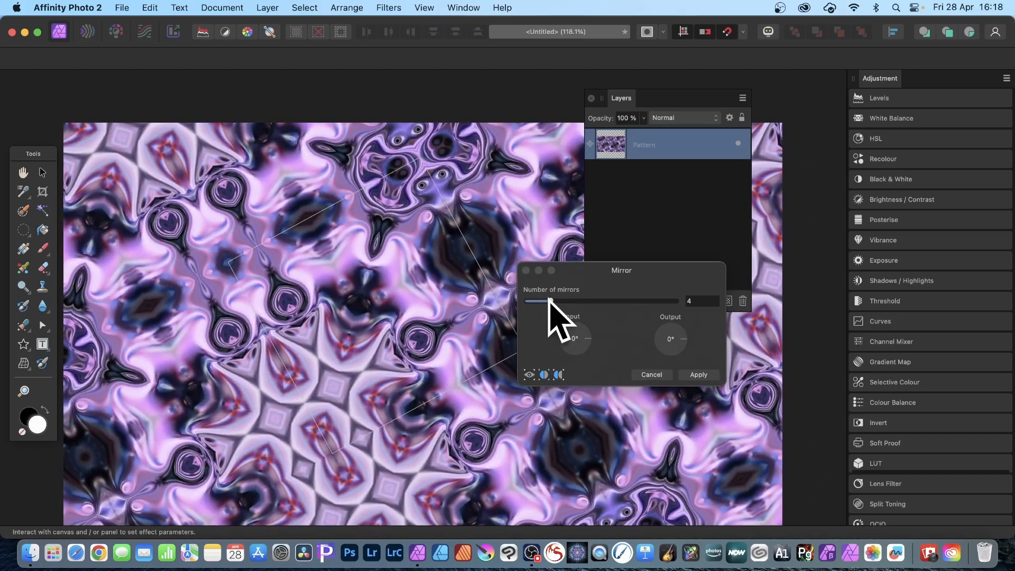
Set the Mirror filter to 6 mirrors and a 228° input angle, reposition its centre, and apply it
mouse_move(550, 301)
left_mouse_down()
mouse_move(582, 301)
mouse_move(566, 301)
left_mouse_up()
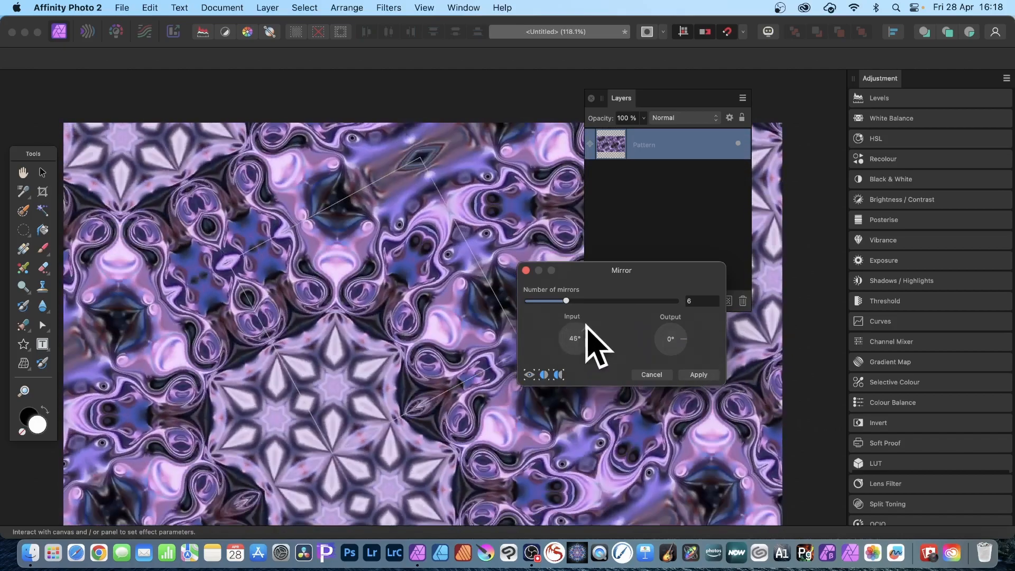
left_click_drag(586, 324, 561, 351)
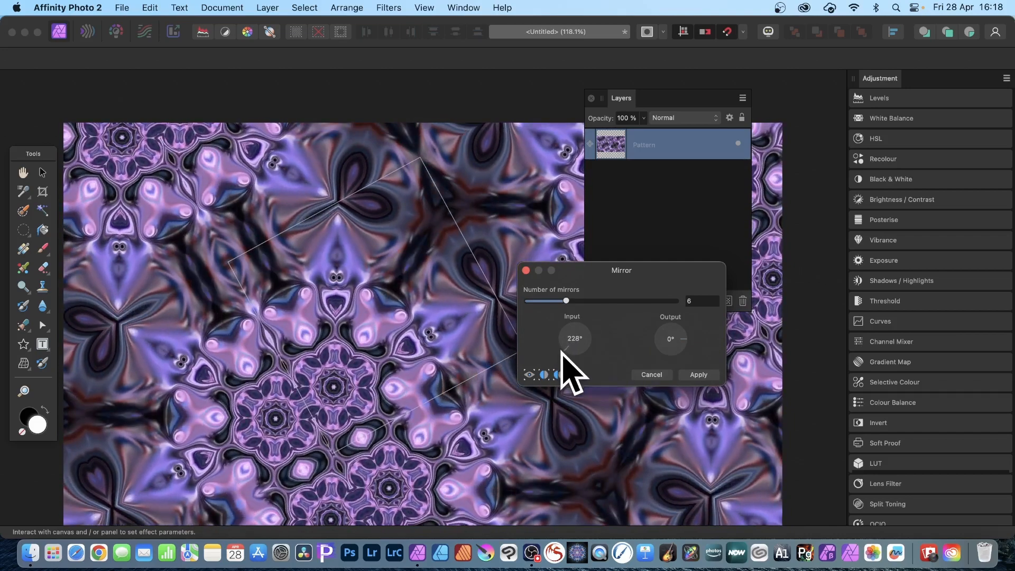
mouse_move(366, 350)
left_mouse_down()
mouse_move(347, 336)
mouse_move(353, 353)
left_mouse_up()
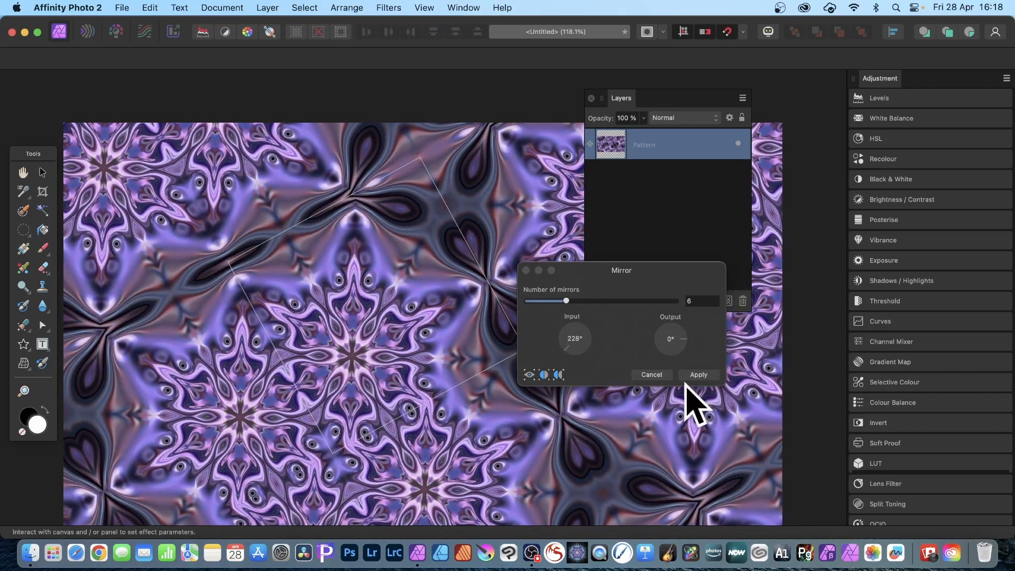
left_click(698, 375)
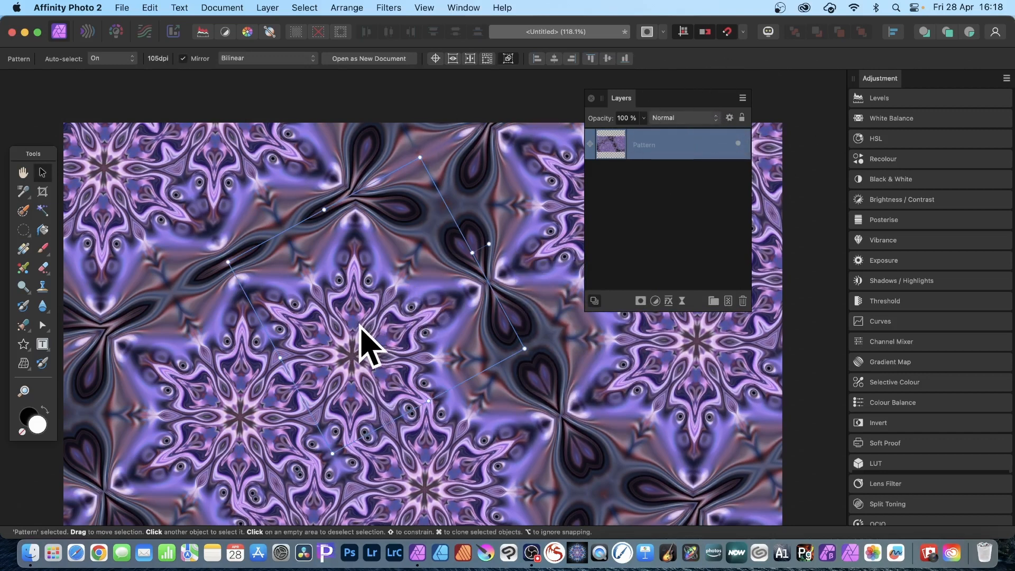
Add a copy of the mirrored pattern offset up and right, and set its blend mode to Lighten
left_click_drag(367, 338, 481, 177)
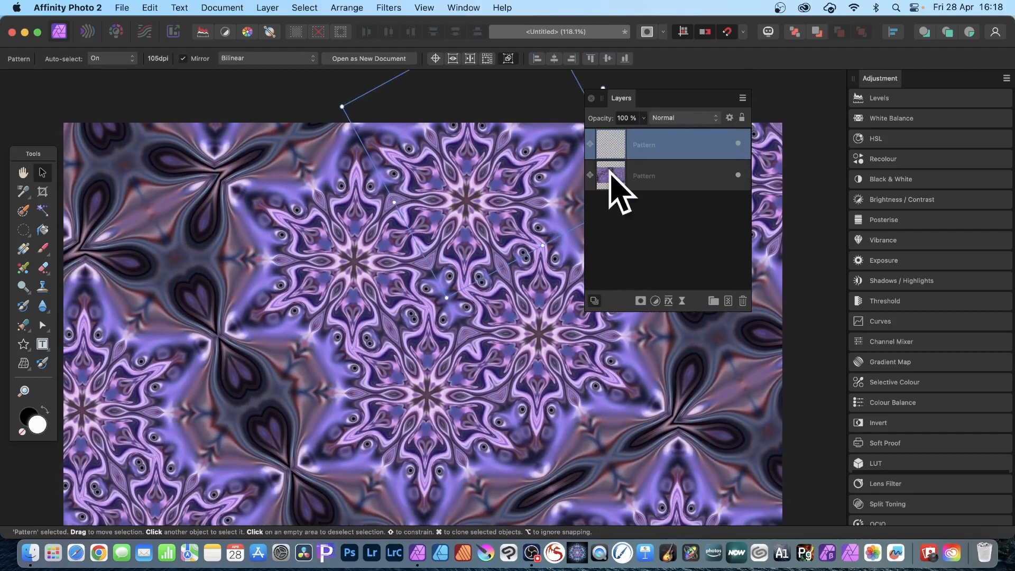
left_click(683, 118)
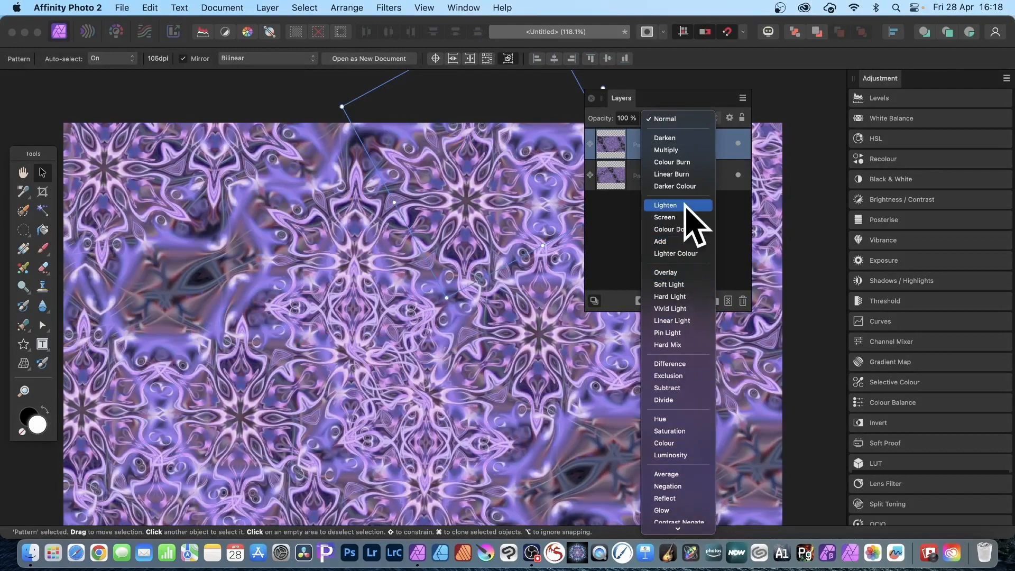
left_click(683, 206)
Add another Lighten copy from the upper pattern layer, offset down and left
left_click_drag(360, 254, 318, 256)
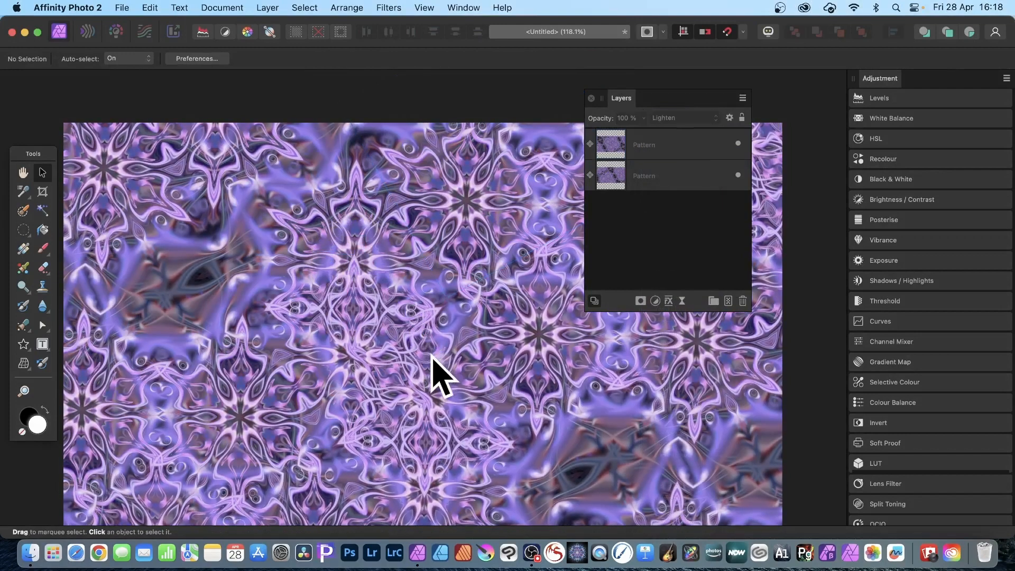
left_click(418, 353)
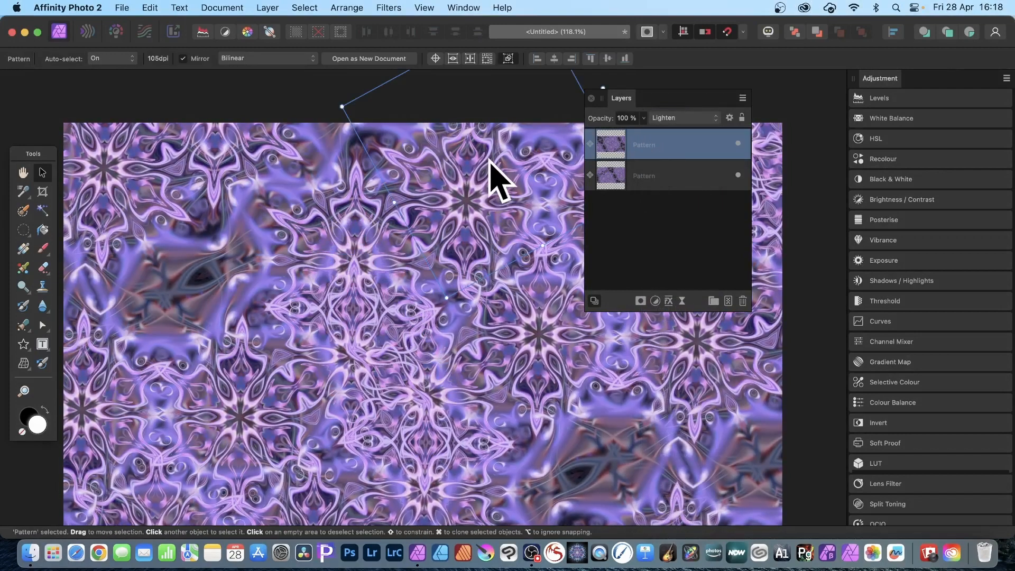
mouse_move(494, 169)
left_mouse_down()
mouse_move(433, 227)
mouse_move(476, 136)
mouse_move(482, 144)
mouse_move(384, 169)
mouse_move(304, 217)
mouse_move(458, 200)
mouse_move(477, 179)
mouse_move(283, 199)
mouse_move(262, 228)
left_mouse_up()
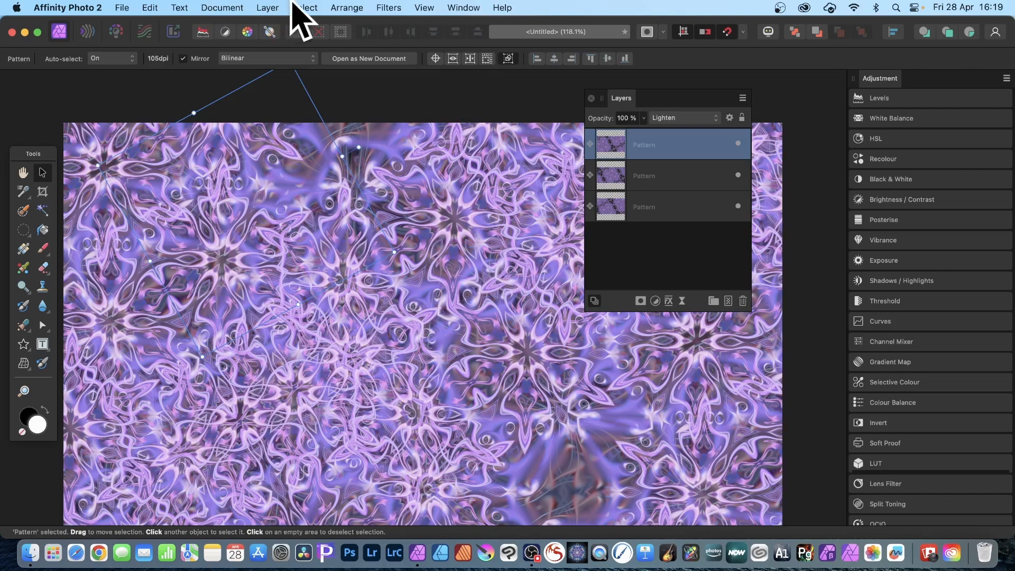
Merge the visible pattern layers into a new pixel layer and repeat the last Mirror filter on it
left_click(267, 8)
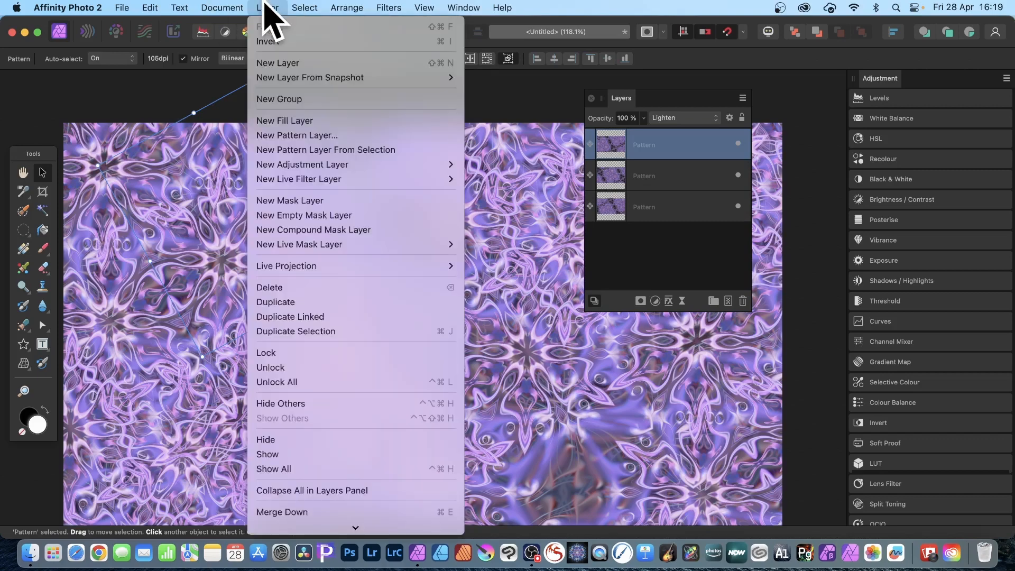
scroll(386, 419, "down", 5)
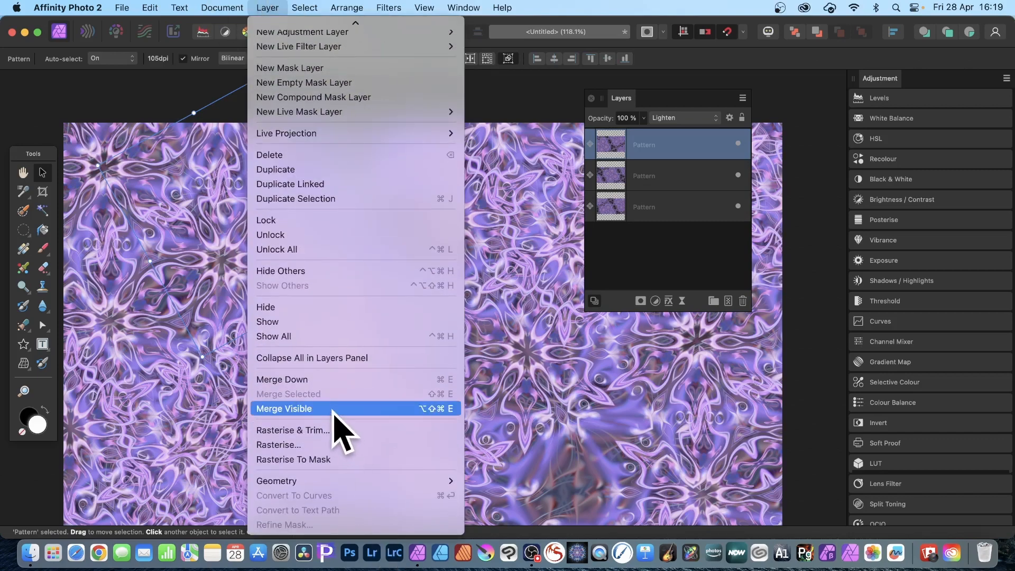
left_click(334, 413)
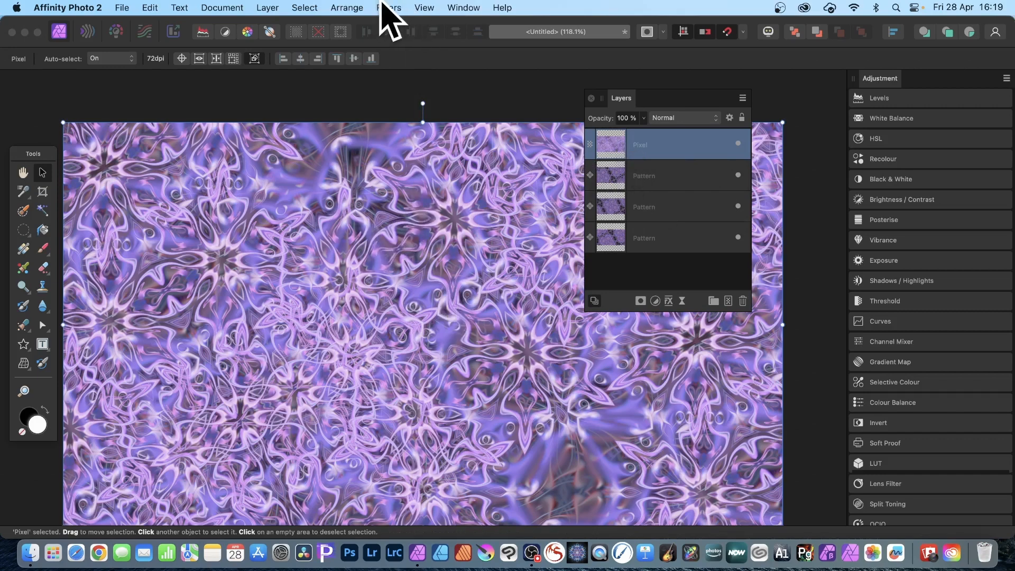
left_click(385, 9)
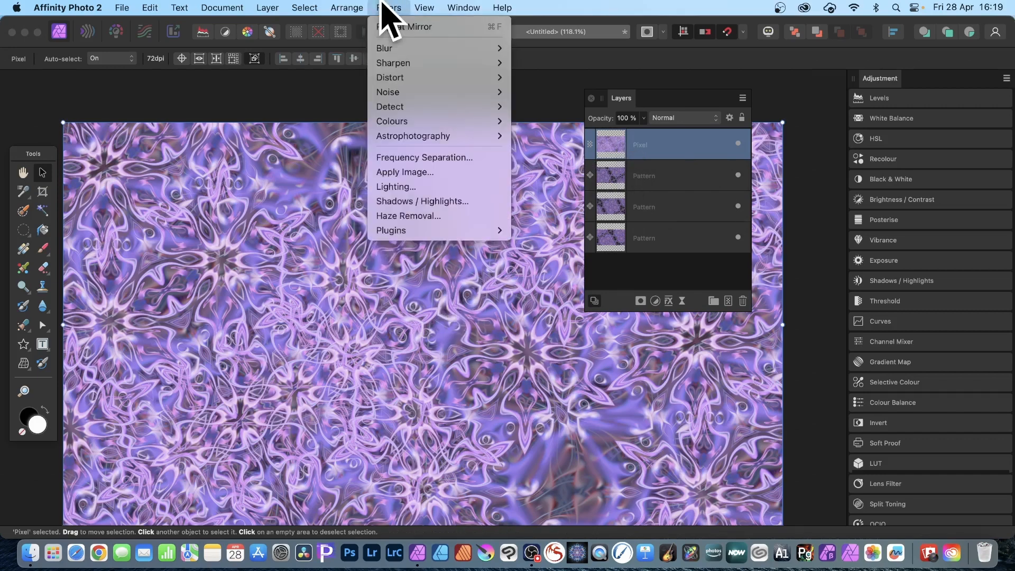
left_click(387, 26)
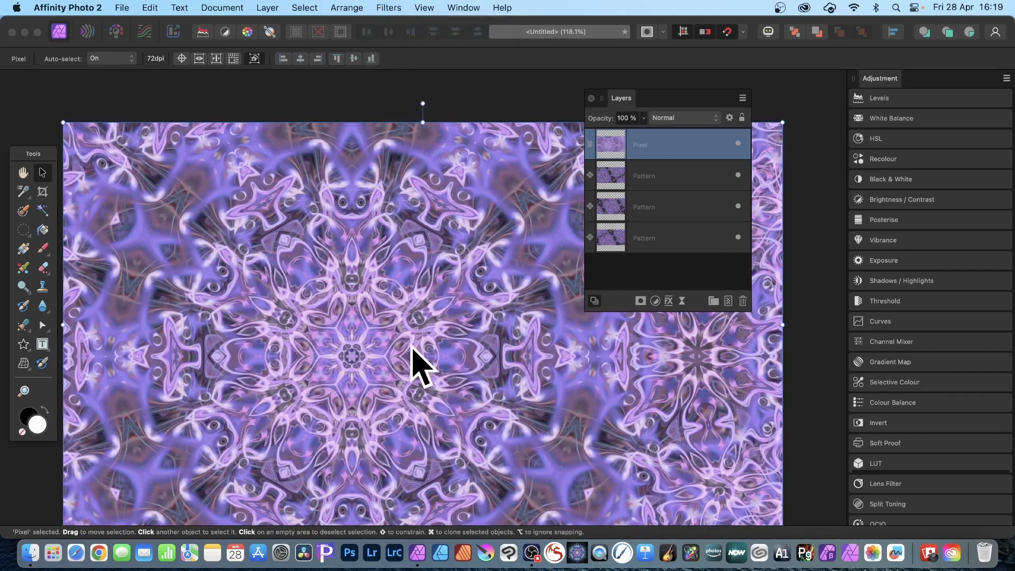
Apply the Auto Levels colour correction to the mirrored pixel layer
left_click(390, 7)
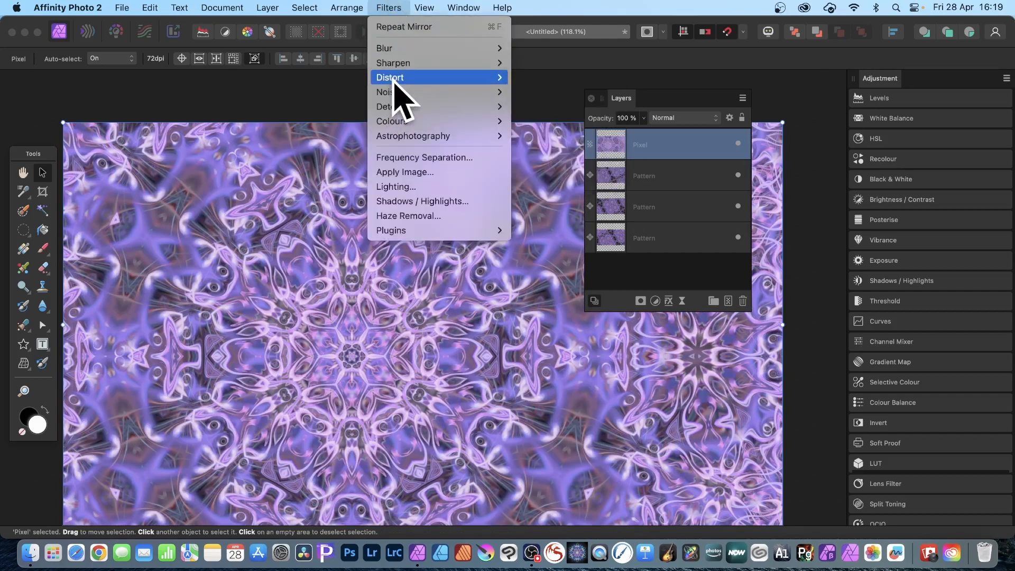
mouse_move(420, 121)
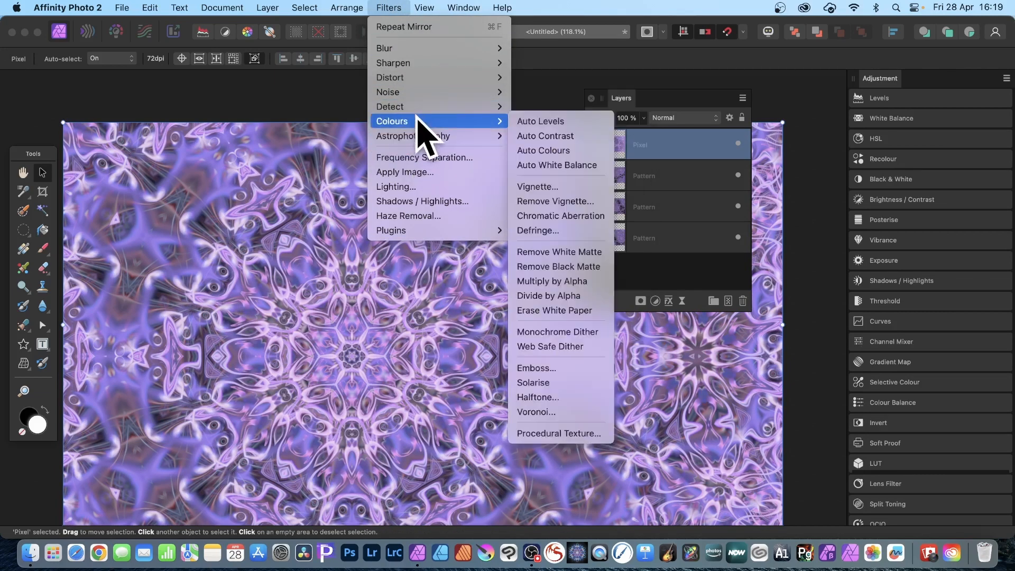
left_click(536, 126)
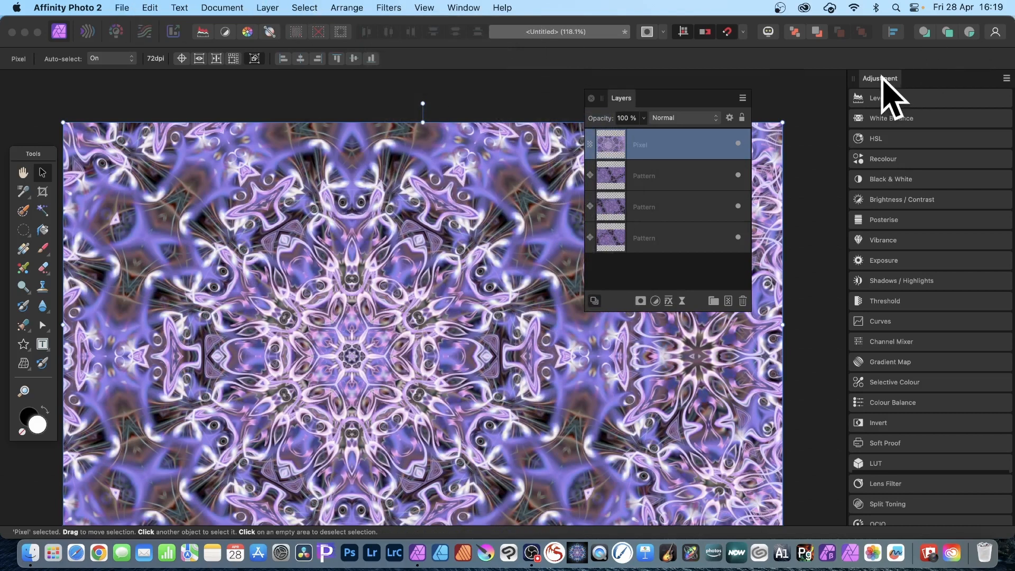
Add a Levels adjustment above the pixel layer, trying the Darken preset and settling on the Lighten preset with an 80% white level
left_click(881, 101)
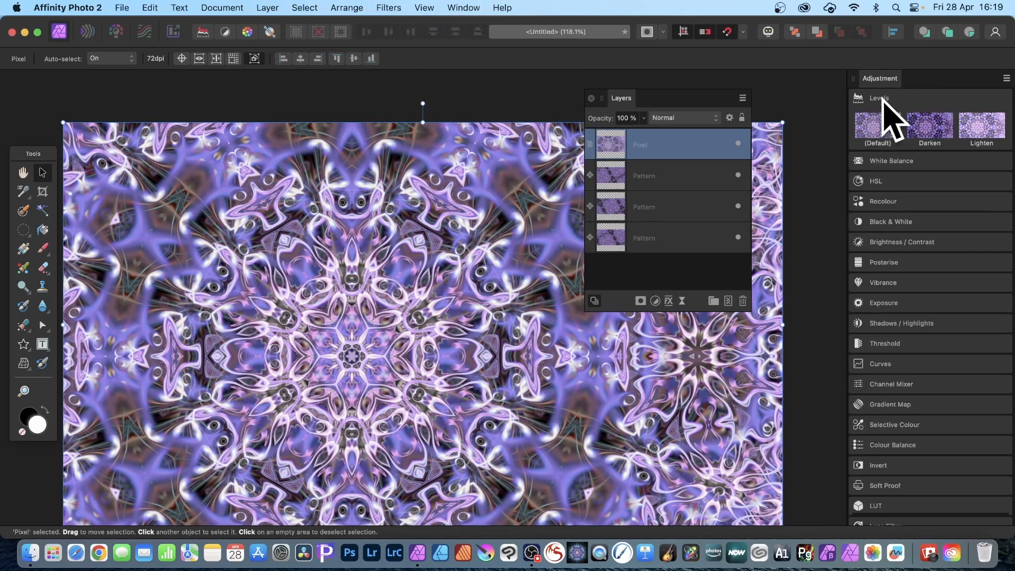
left_click(937, 130)
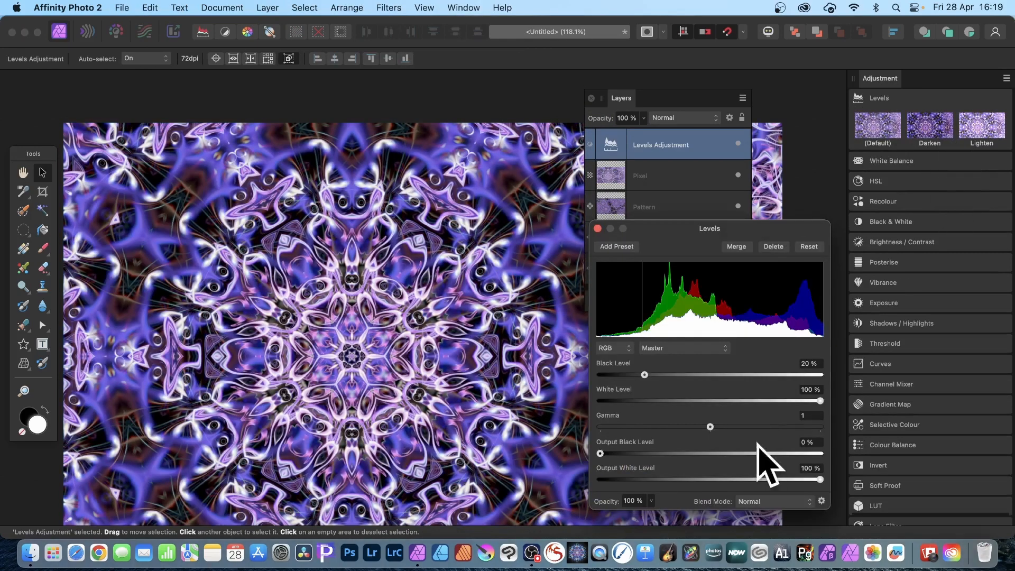
left_click(597, 228)
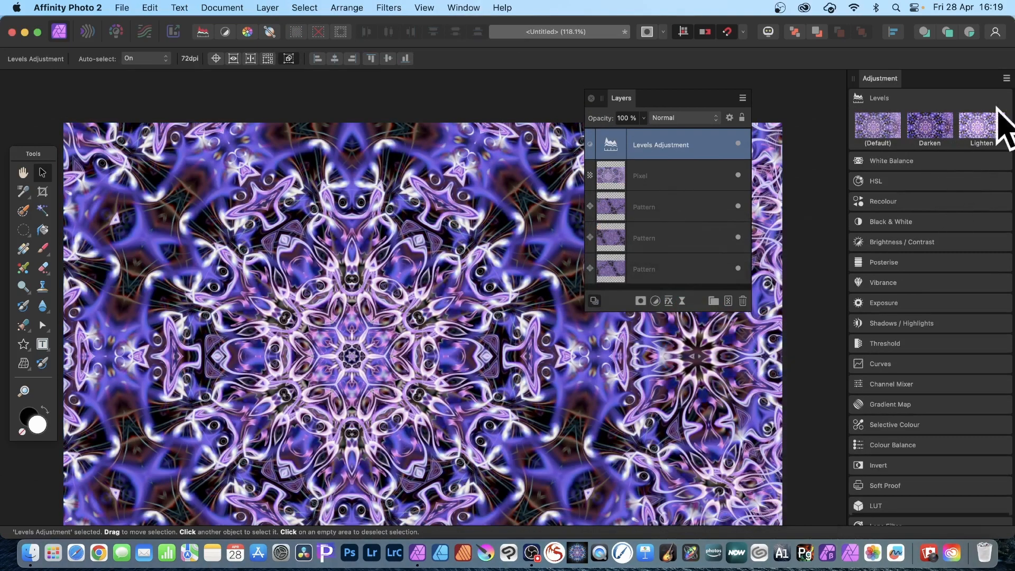
left_click(978, 127)
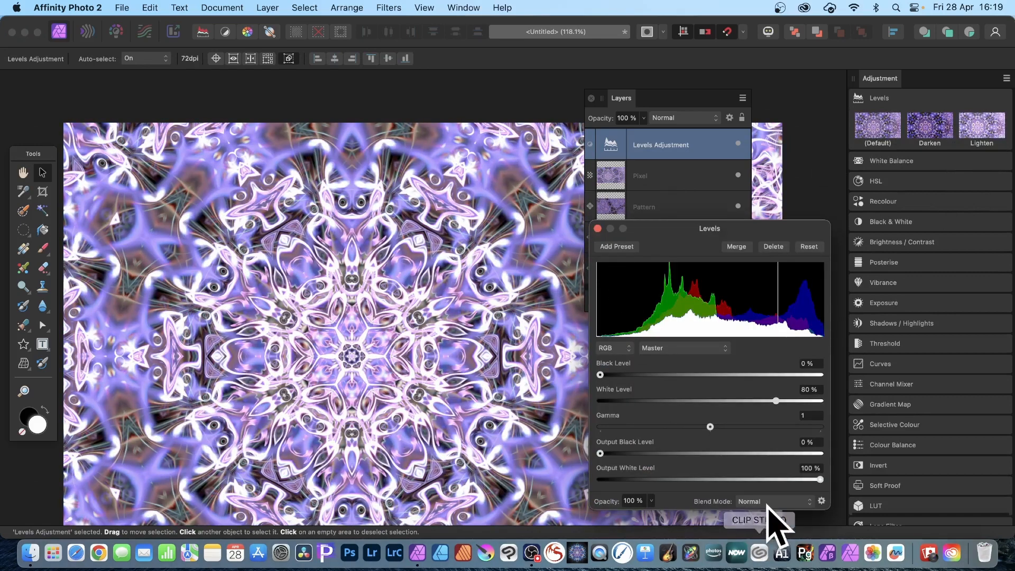
left_click(597, 228)
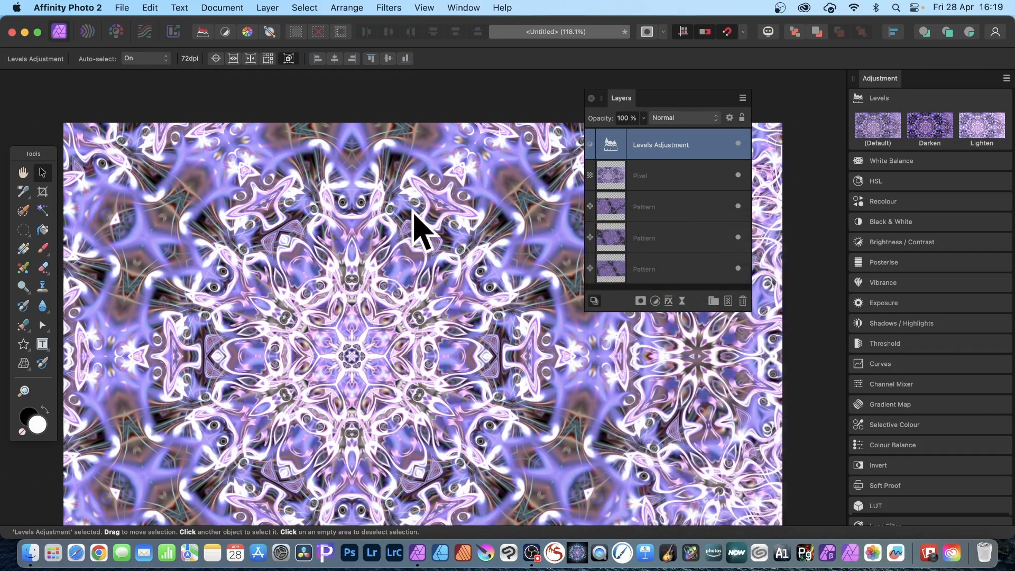